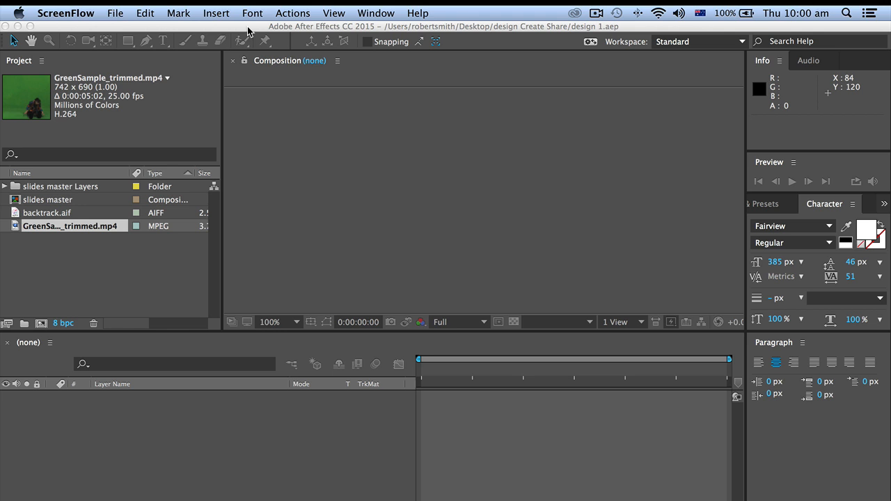
Step: Start a new composition and bring its settings dialog fully into view
click(248, 31)
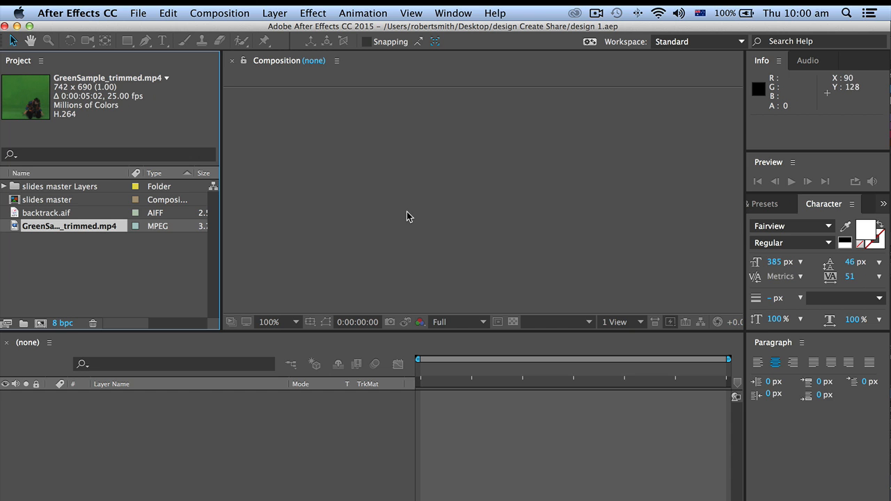
drag(234, 31, 236, 31)
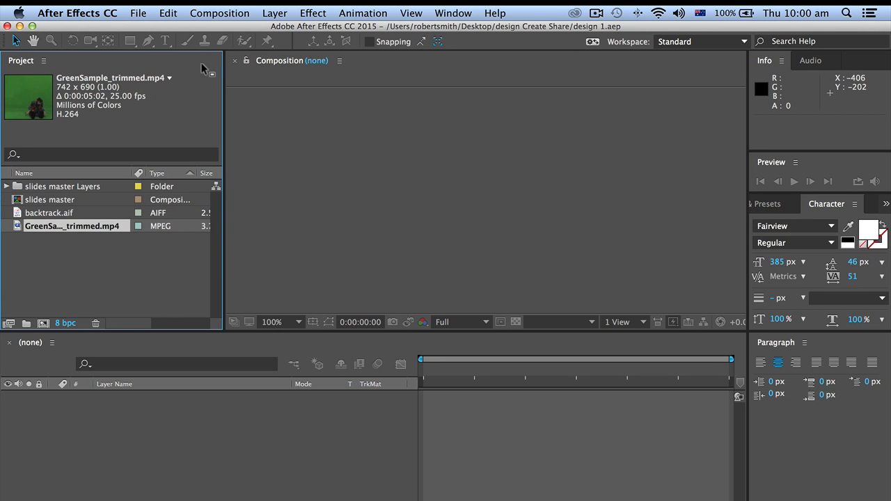
click(209, 13)
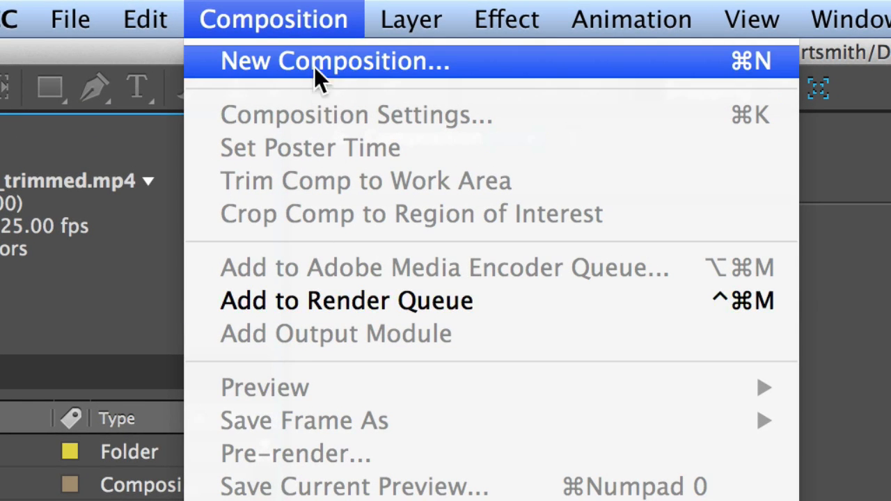
click(313, 61)
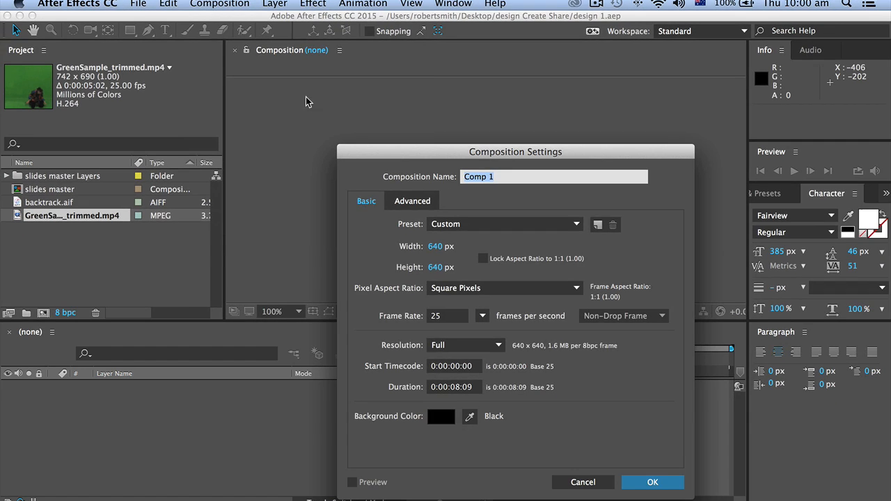
drag(432, 154, 365, 67)
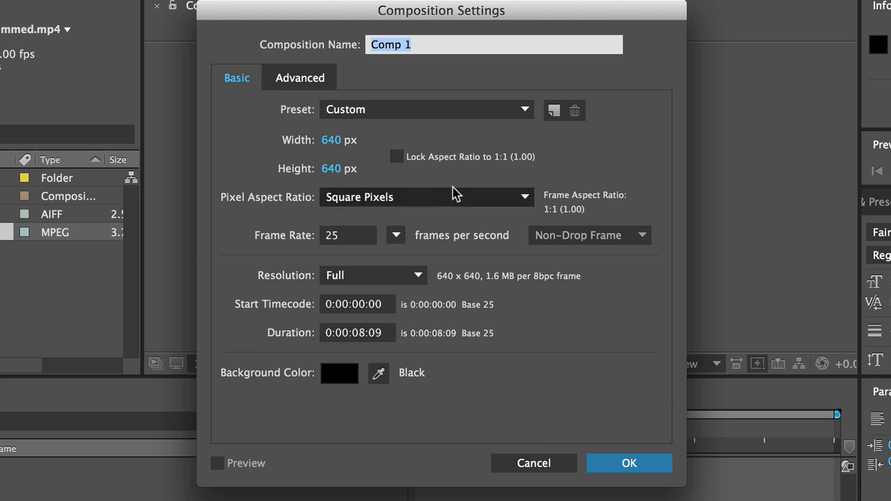
Step: Look through the available composition presets, keeping Custom
click(525, 111)
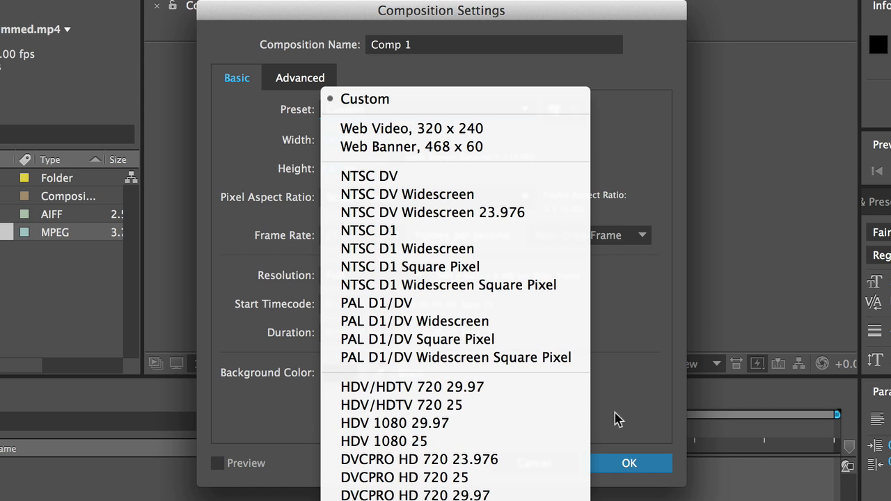
click(627, 276)
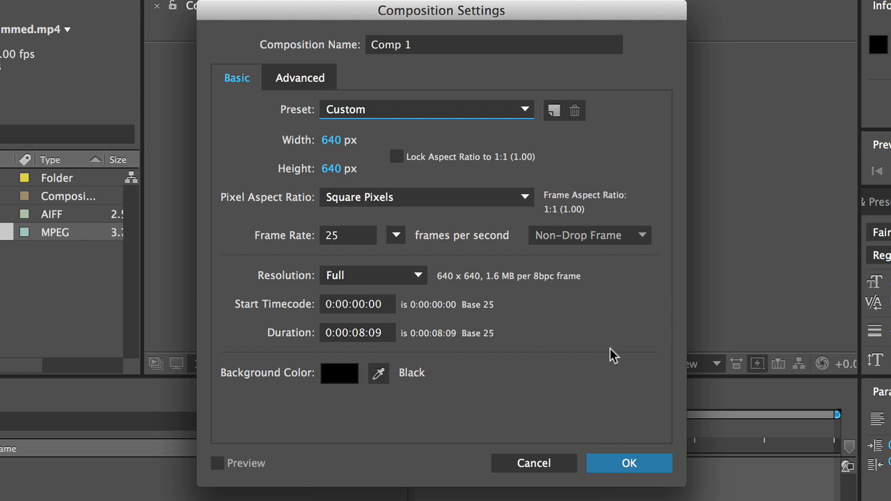
drag(499, 12, 499, 7)
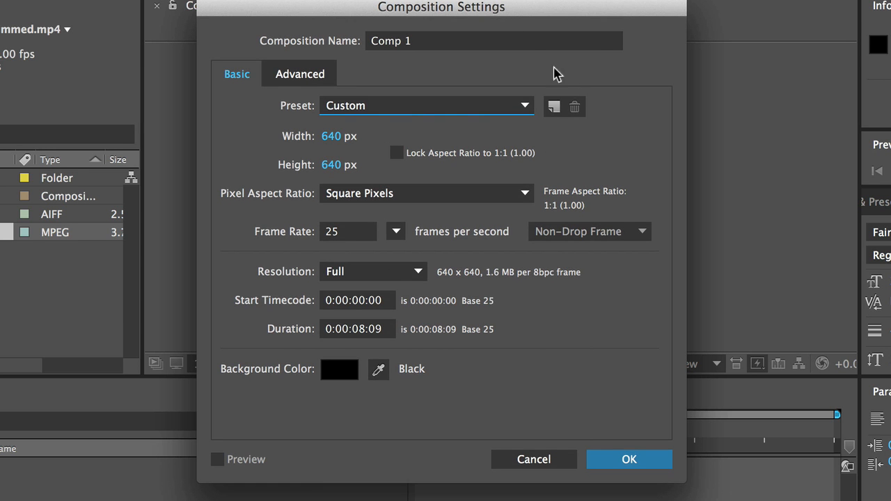
click(523, 108)
click(631, 122)
Step: Keep the composition at 640 by 640 px with Square Pixels and a frame rate of 25 frames per second
click(330, 138)
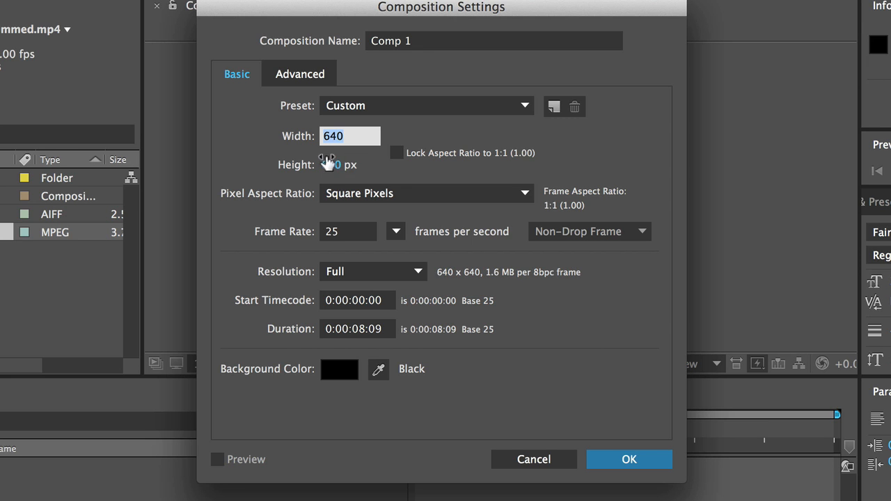
click(326, 164)
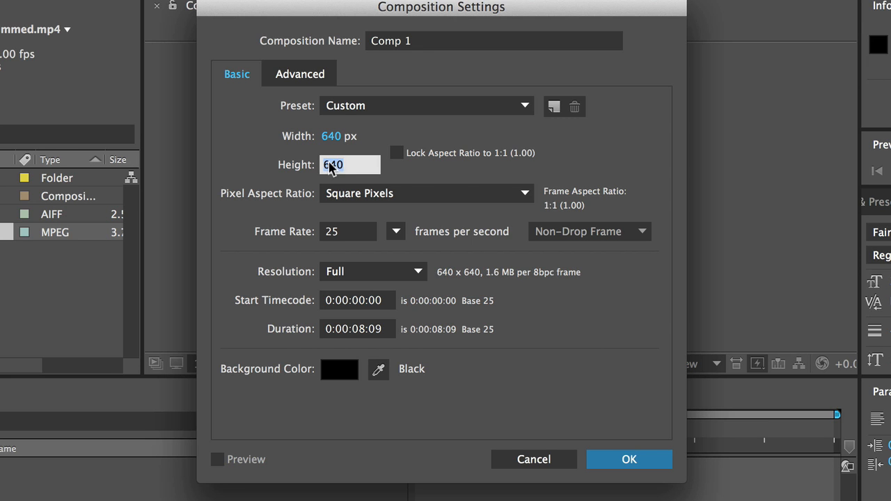
click(583, 156)
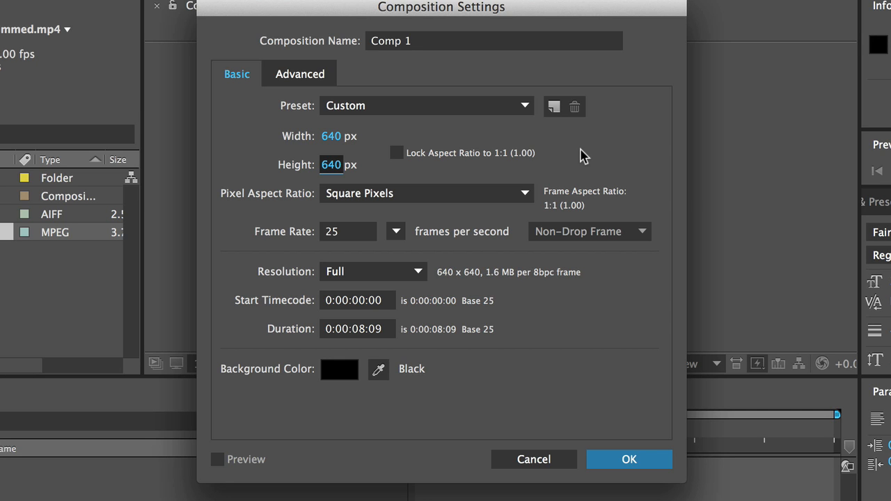
click(331, 165)
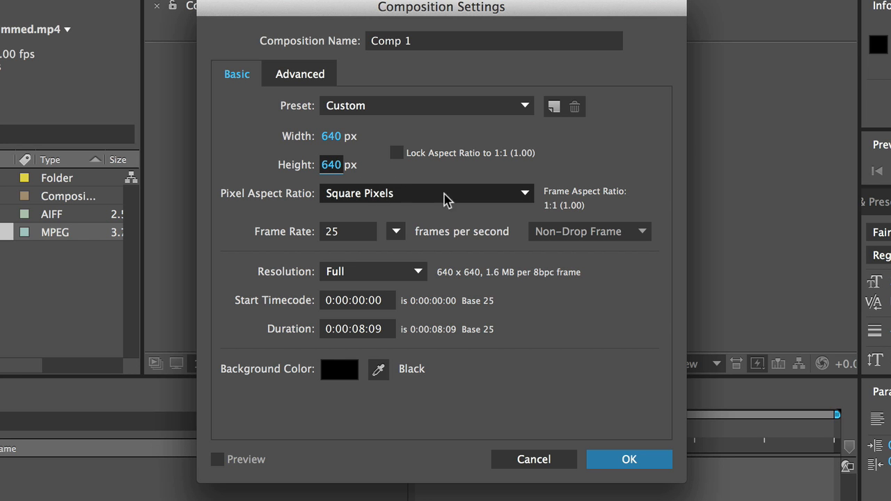
click(526, 194)
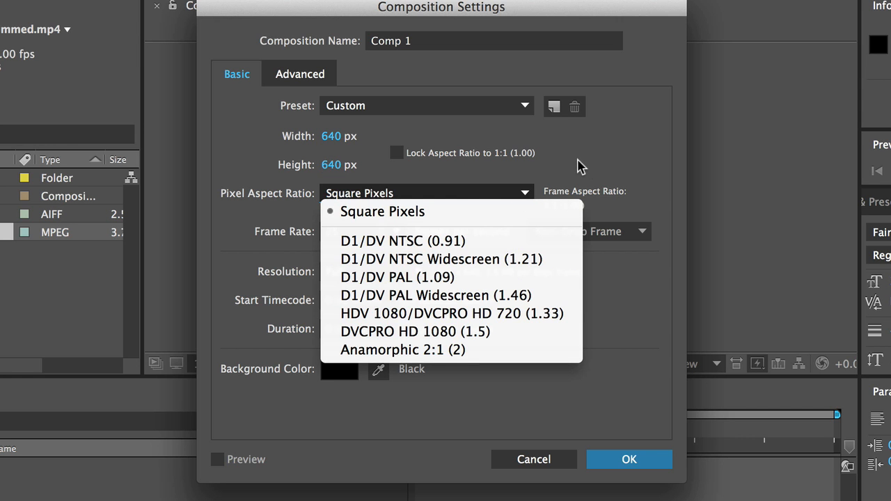
click(400, 211)
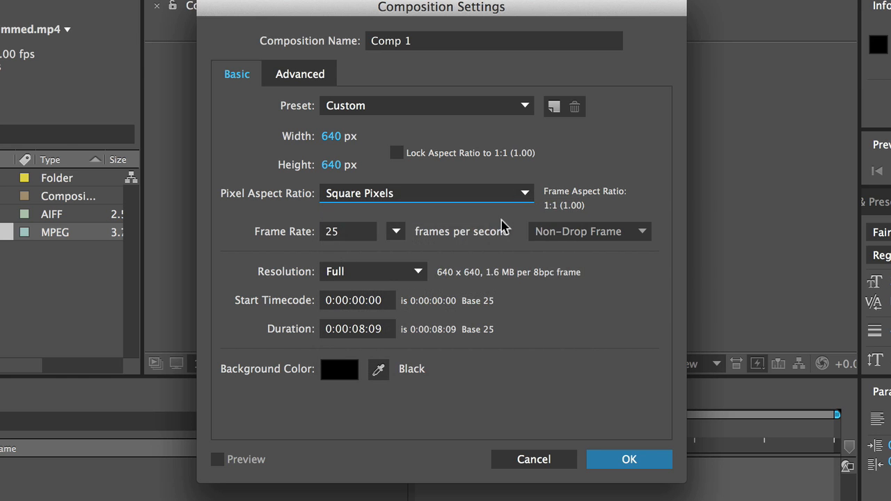
click(352, 234)
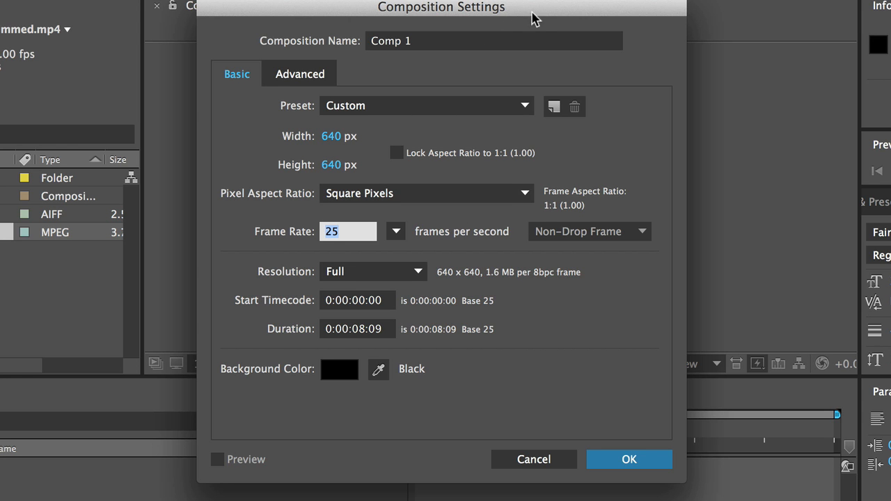
drag(532, 14, 525, 10)
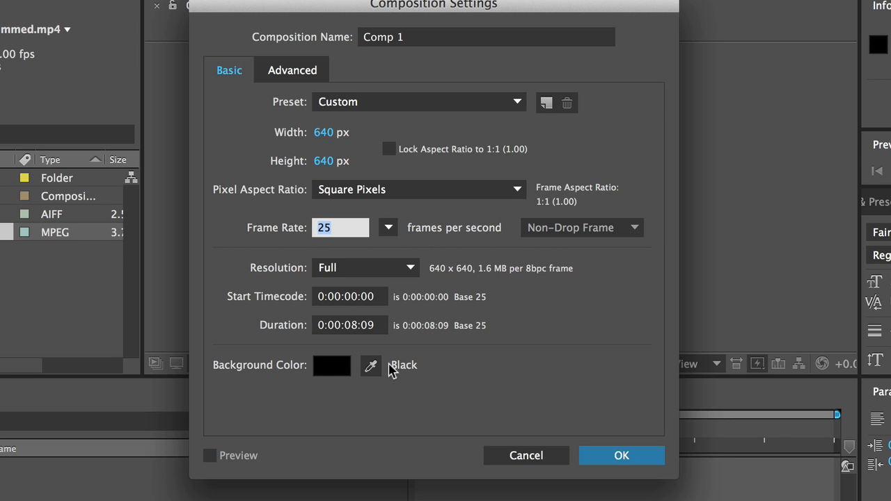
Step: Set the composition's duration to 15 seconds (0:00:15:00) and create it
click(359, 325)
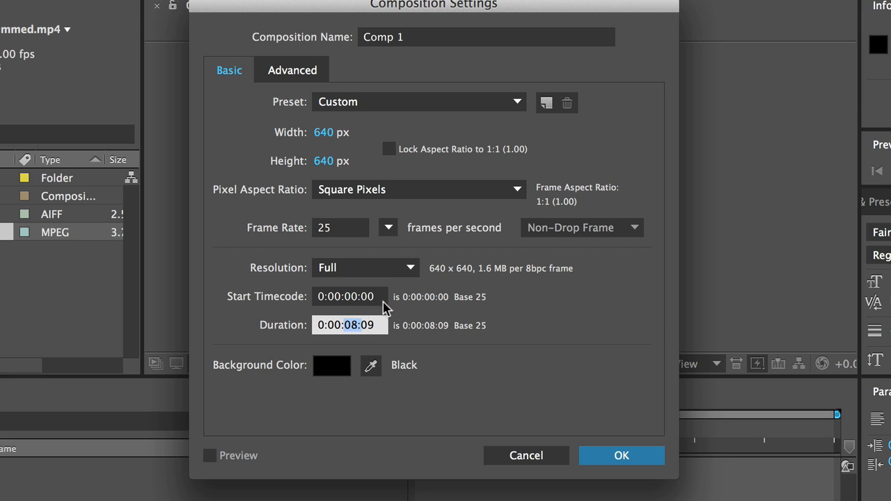
click(380, 326)
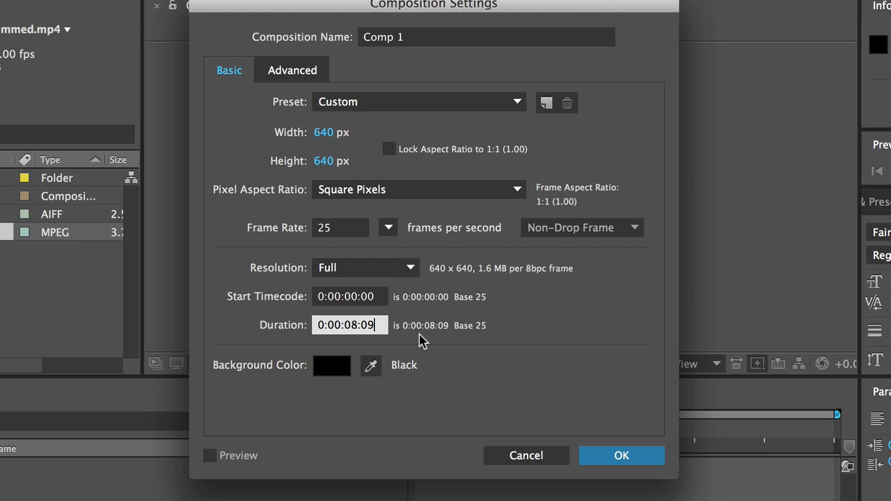
double_click(374, 326)
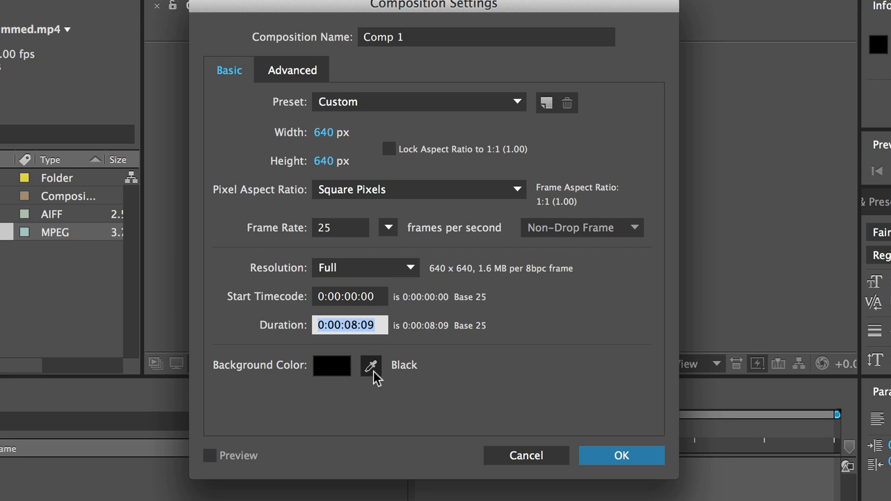
text(1500)
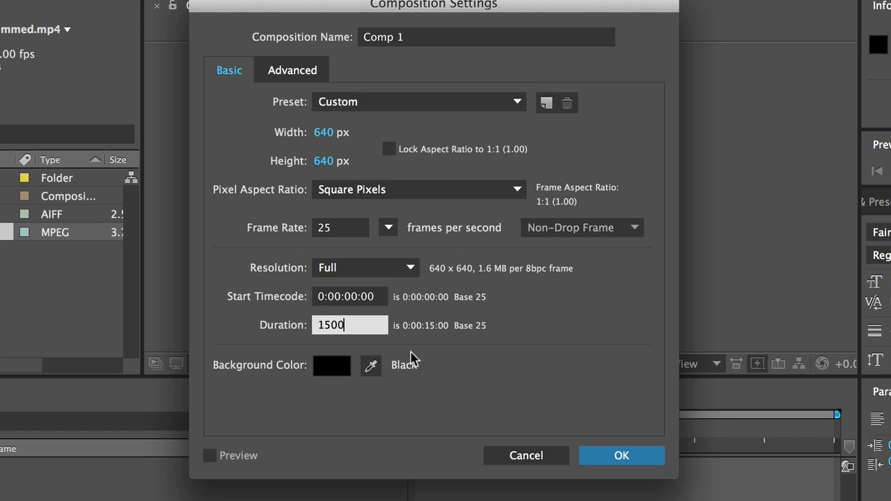
click(619, 452)
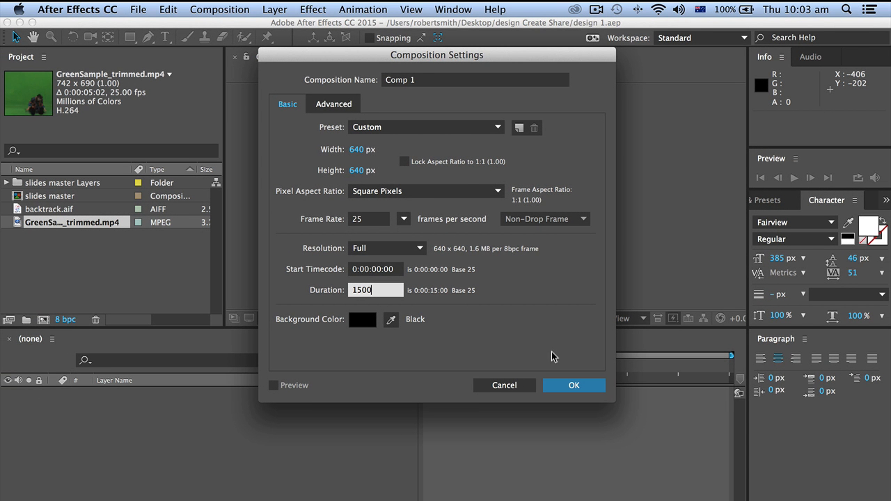
drag(409, 61, 386, 53)
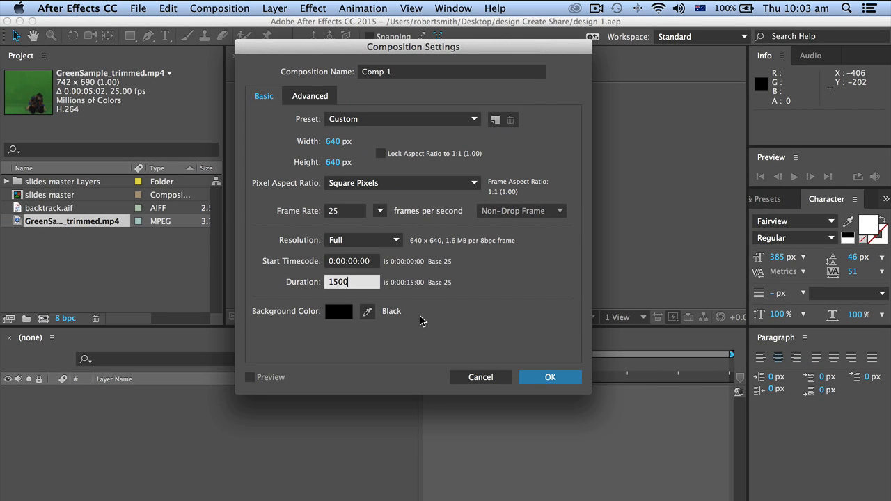
click(552, 377)
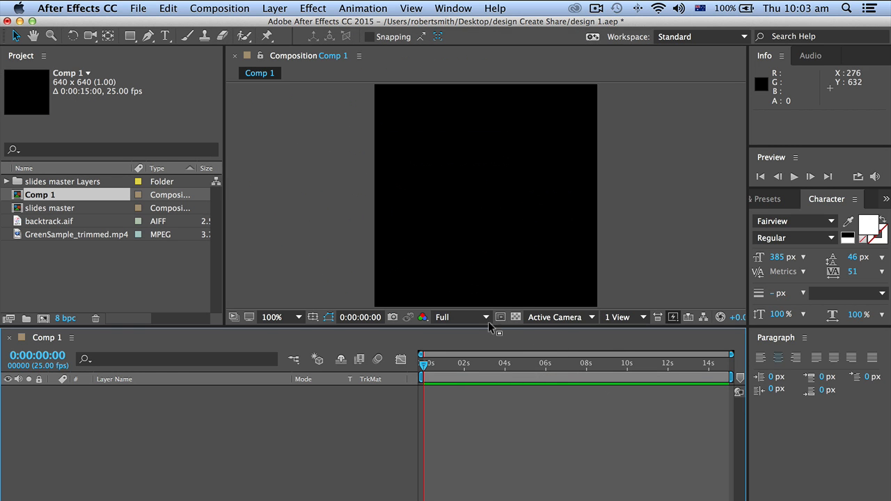
drag(486, 321, 486, 329)
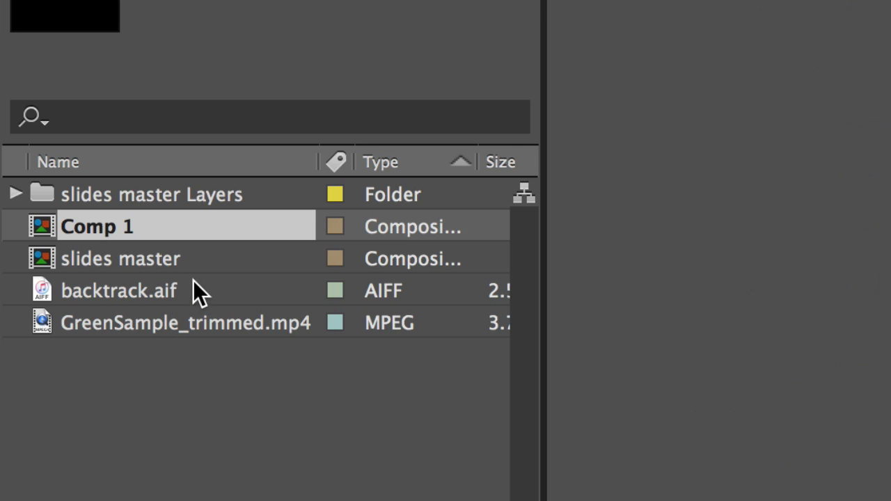
Step: Rename the new composition Comp 1 as "intro" and open it
click(94, 226)
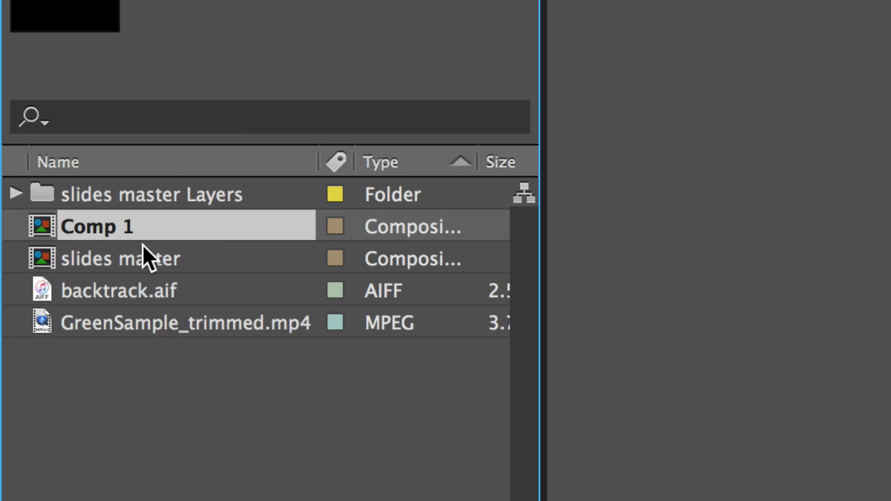
key(Return)
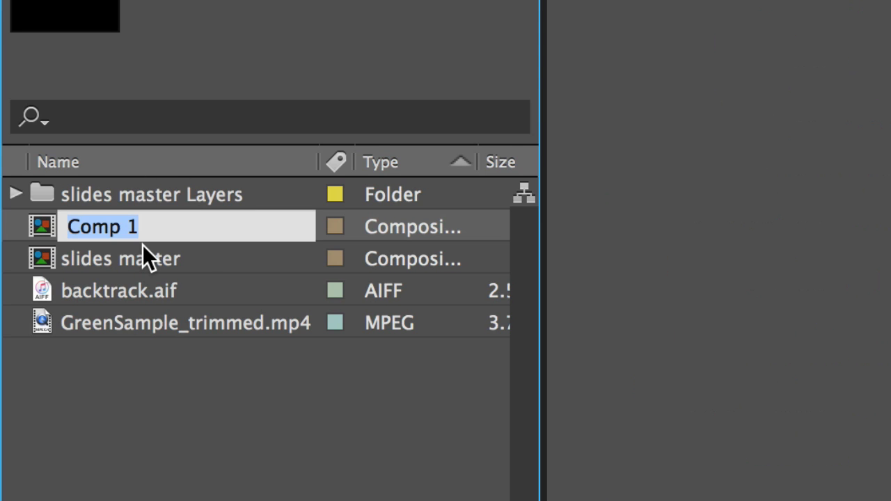
text(intro)
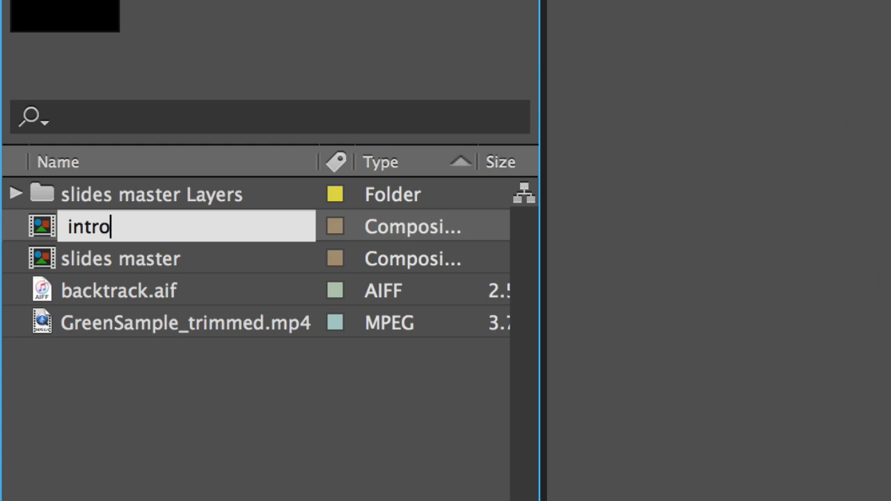
key(Return)
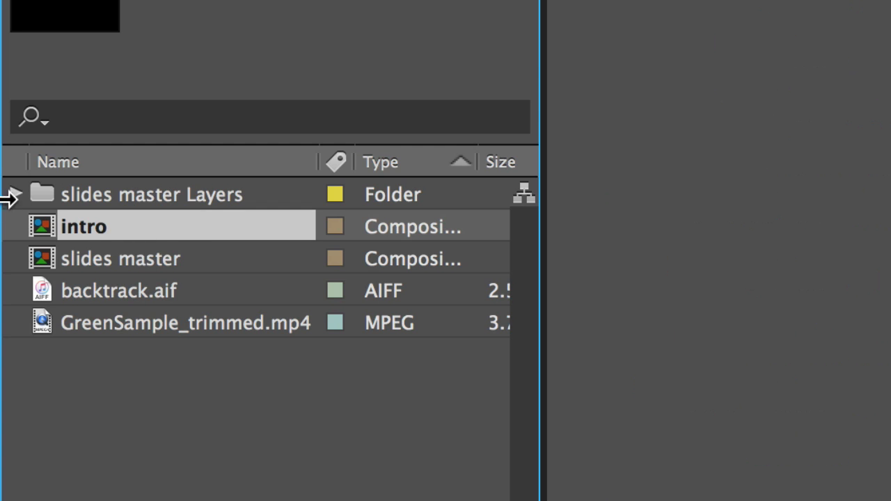
double_click(110, 227)
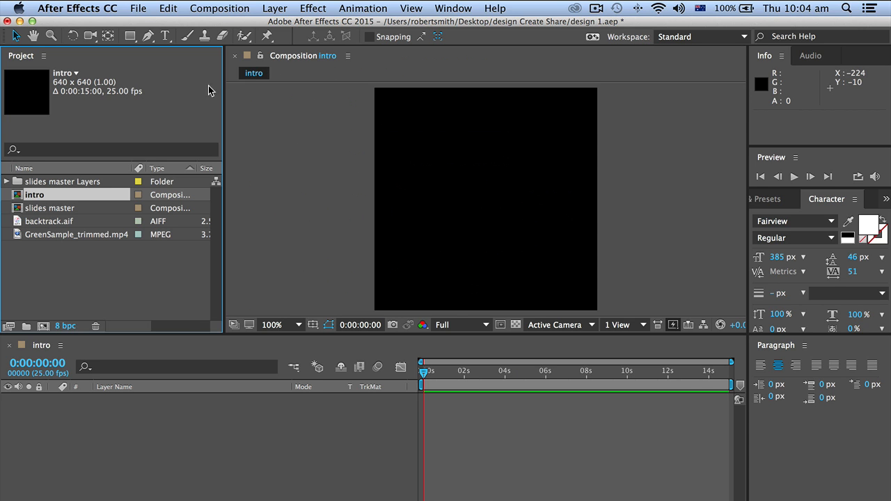
Step: Add a text layer reading "DESIGN" in the upper half of the intro composition
click(166, 36)
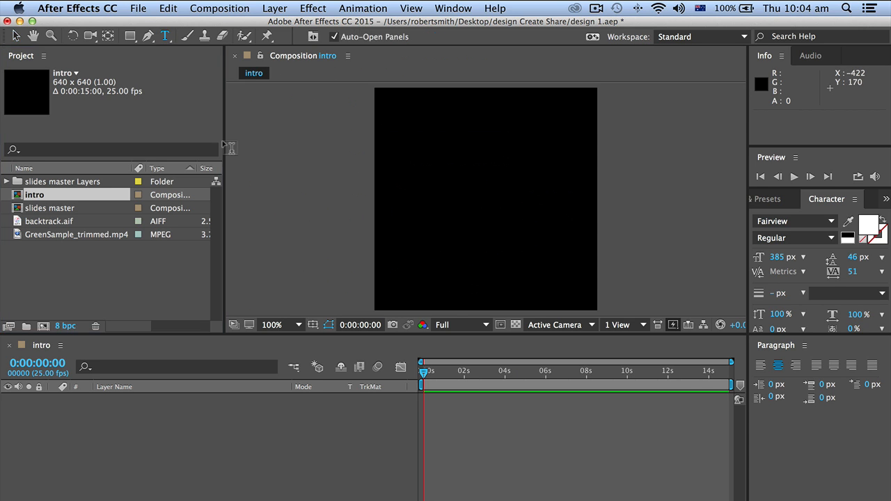
click(407, 118)
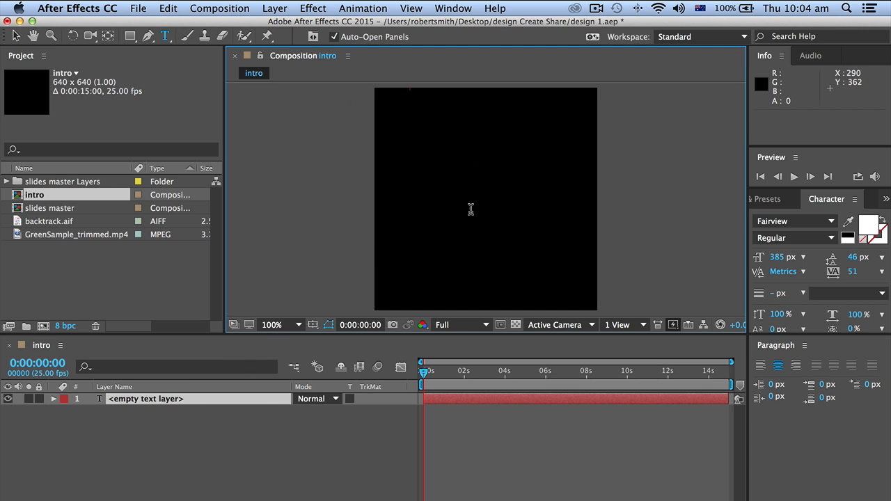
text(d)
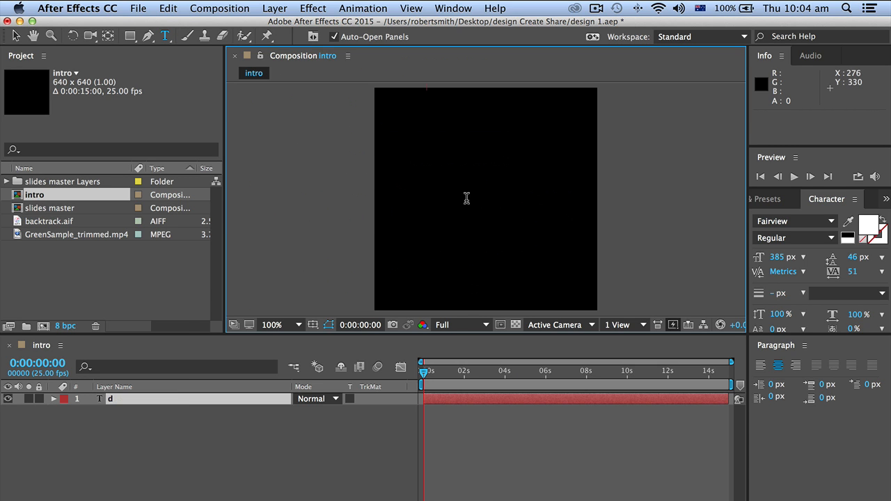
key(Escape)
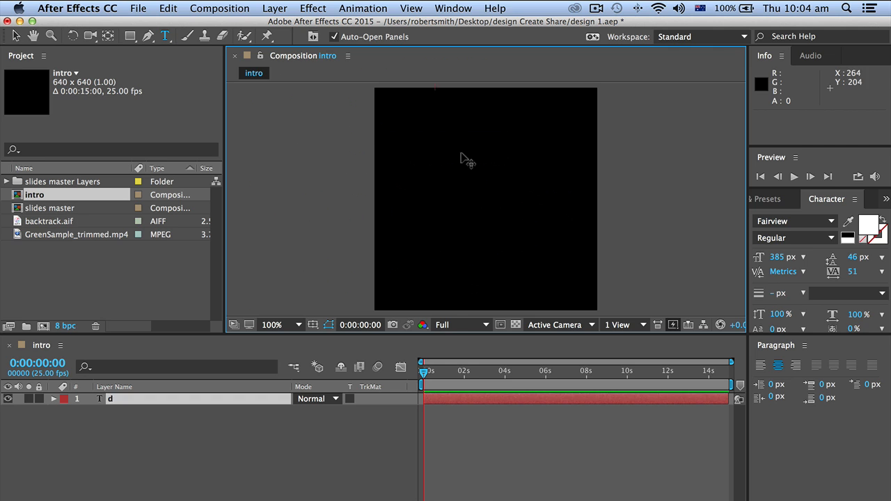
double_click(398, 175)
text(DESIG)
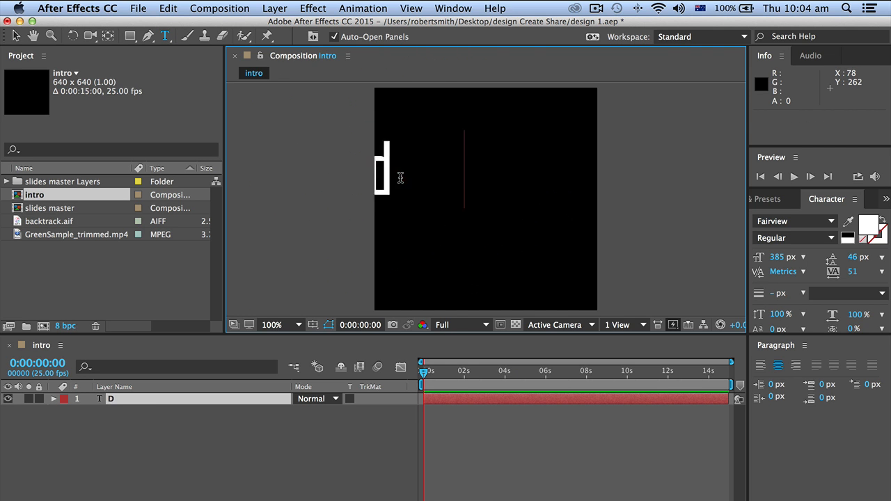
text(N)
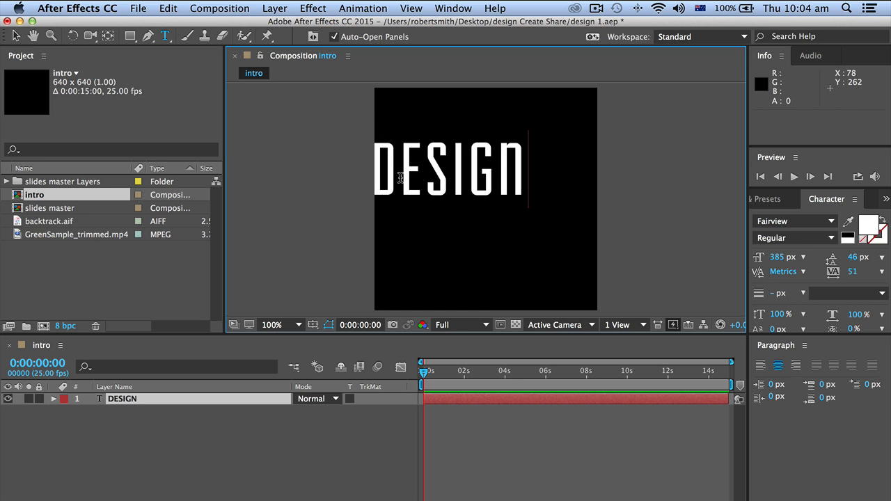
Step: Move the DESIGN text to position 318, 364 so it sits horizontally centred in the upper half of the composition
click(15, 35)
drag(455, 174, 495, 161)
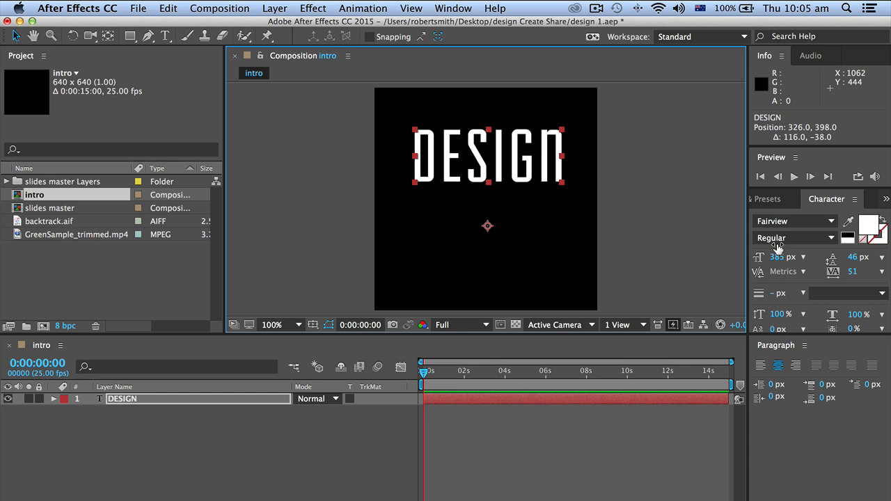
drag(507, 164, 507, 153)
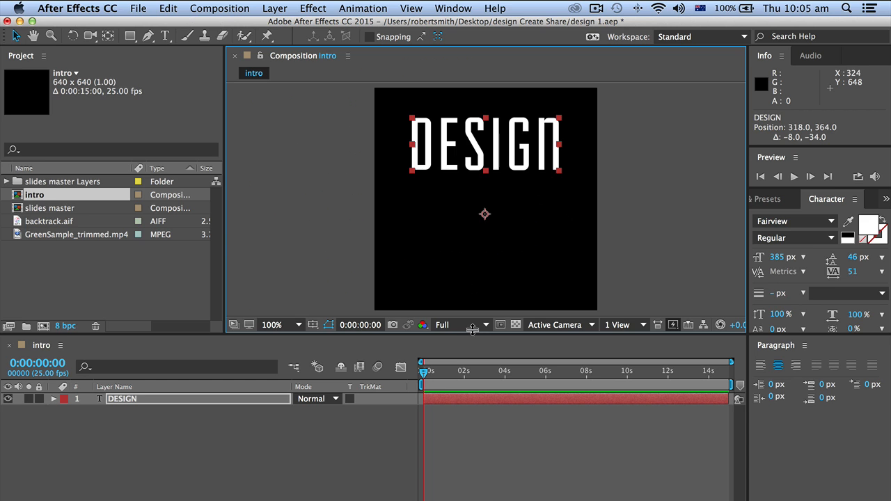
Step: Enlarge the timeline area and expand the DESIGN layer's Transform properties, selecting Anchor Point
drag(474, 330, 474, 346)
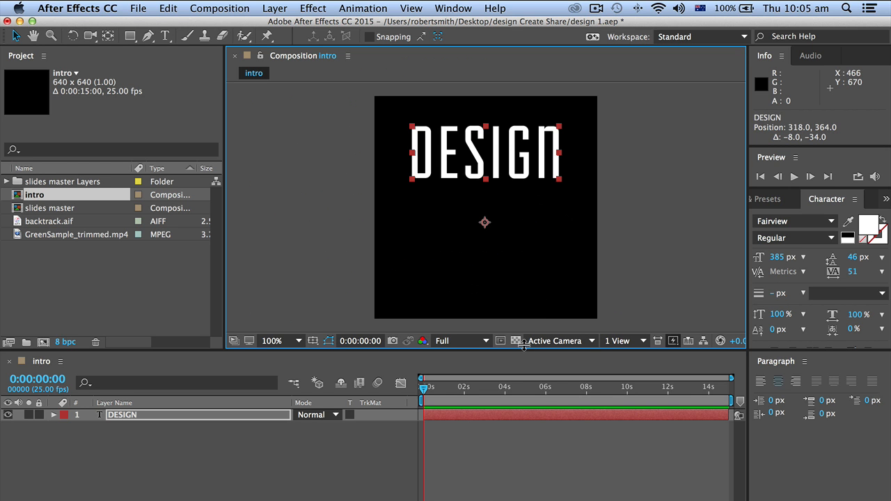
drag(523, 343, 523, 338)
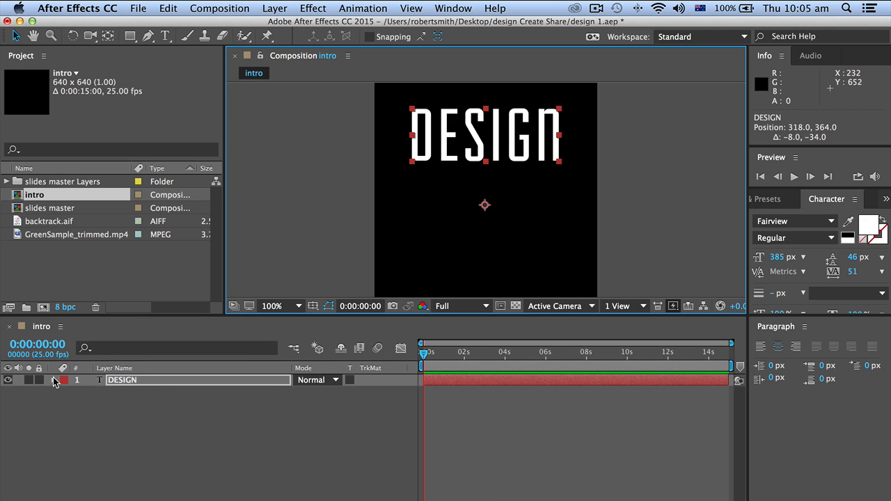
click(55, 382)
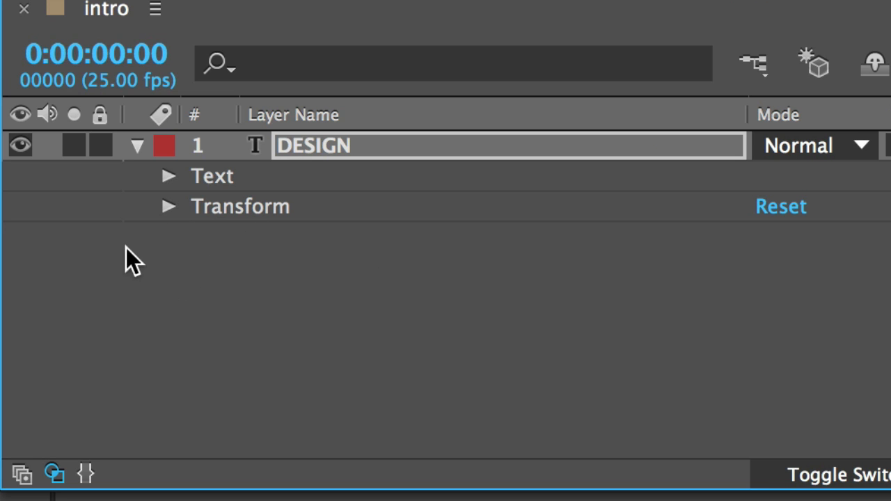
click(167, 205)
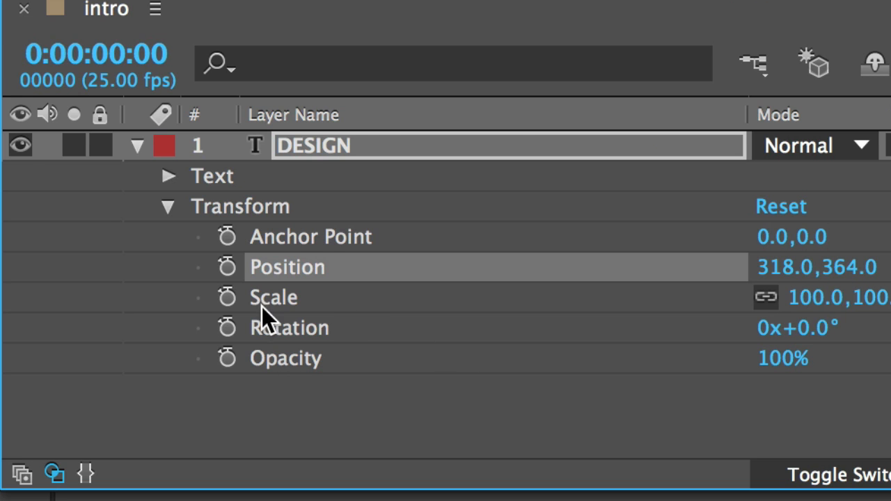
click(276, 243)
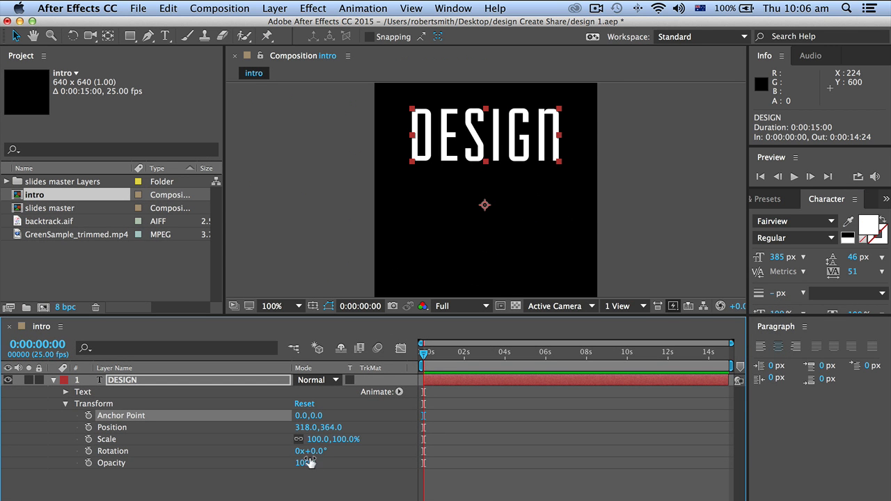
Step: Try changing the DESIGN layer's rotation and scale around its anchor point below the text, and undo the changes
drag(312, 451, 346, 427)
key(super+z)
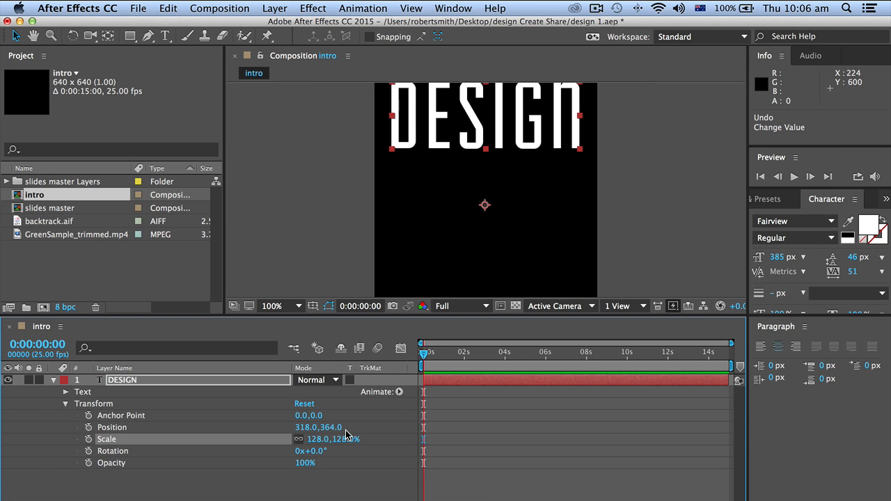
key(super+z)
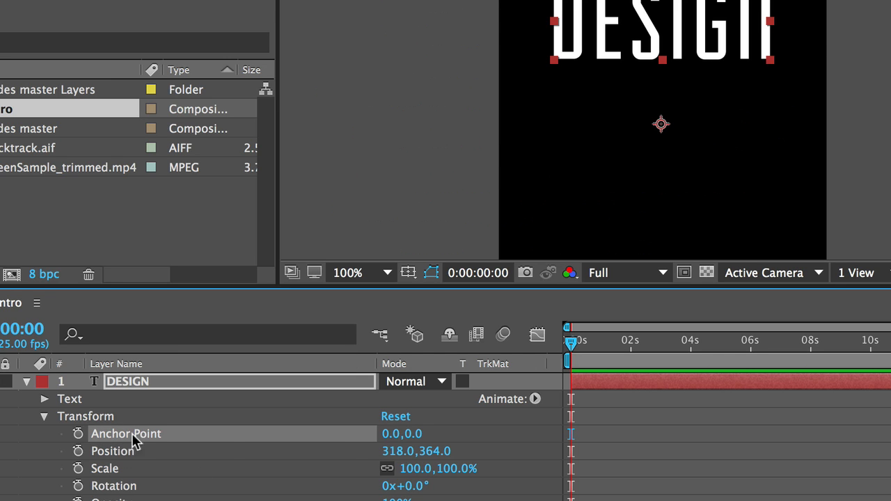
Step: Set the DESIGN layer's anchor point to 0.0, -210.0, test a transform around it and undo the test
drag(406, 433, 197, 420)
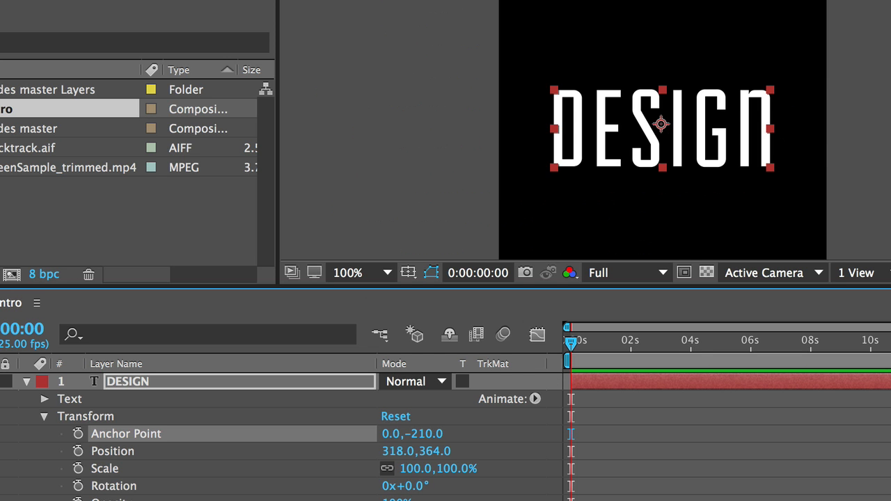
mouse_move(405, 486)
mouse_down()
mouse_move(427, 486)
mouse_move(408, 486)
mouse_move(407, 468)
mouse_up()
key(super+z)
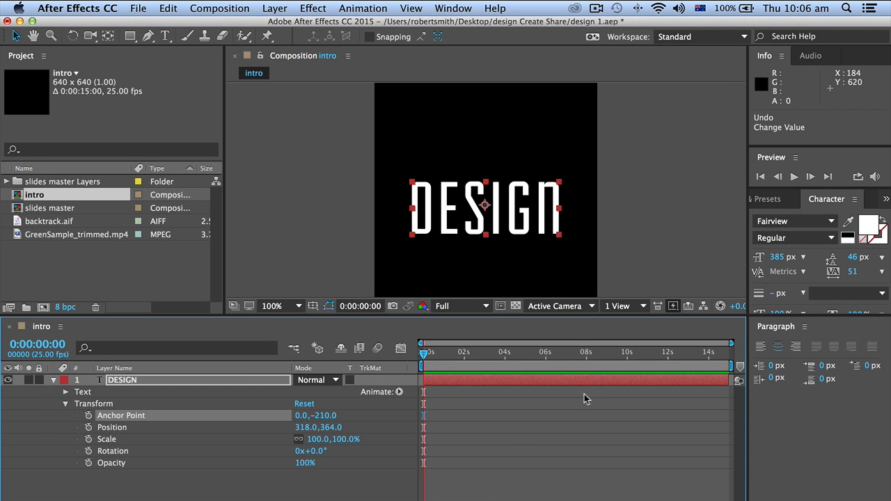
Step: Move the DESIGN text up to position 320, 162 and collapse the layer's properties
click(604, 213)
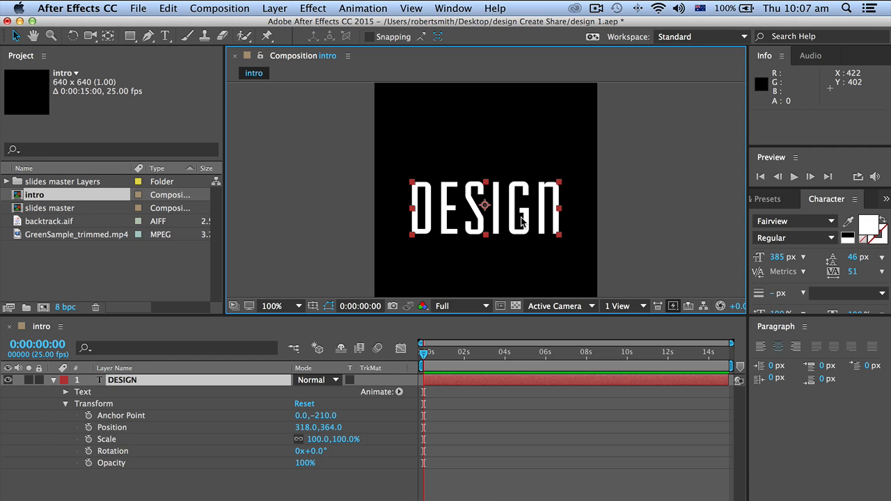
drag(492, 209, 488, 137)
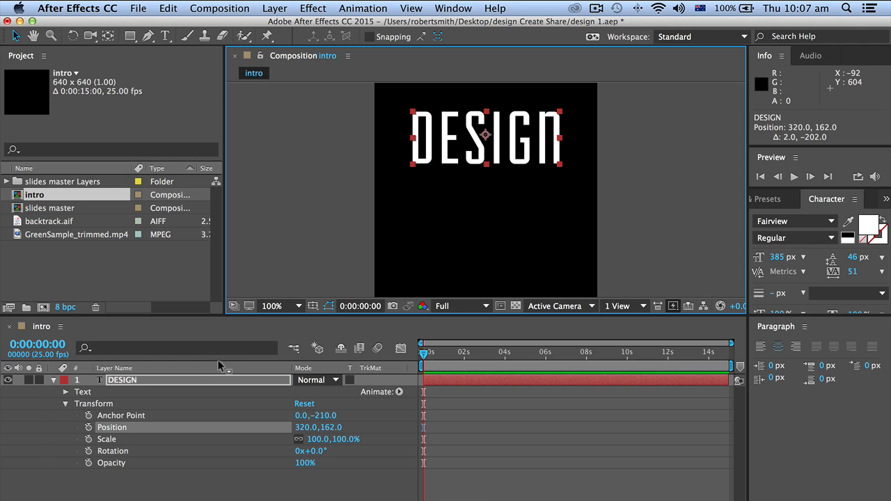
click(65, 404)
click(53, 380)
Step: Duplicate the DESIGN text layer and move the original down to position 320, 352, below the copy
click(136, 384)
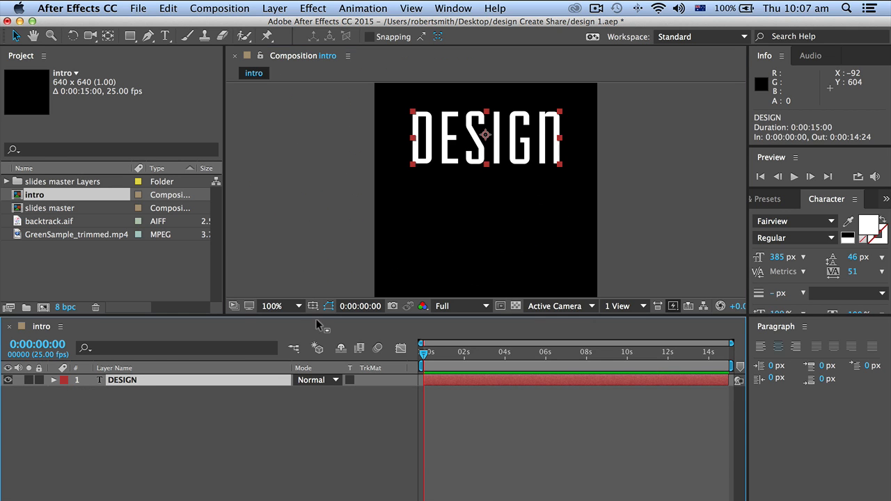
click(475, 137)
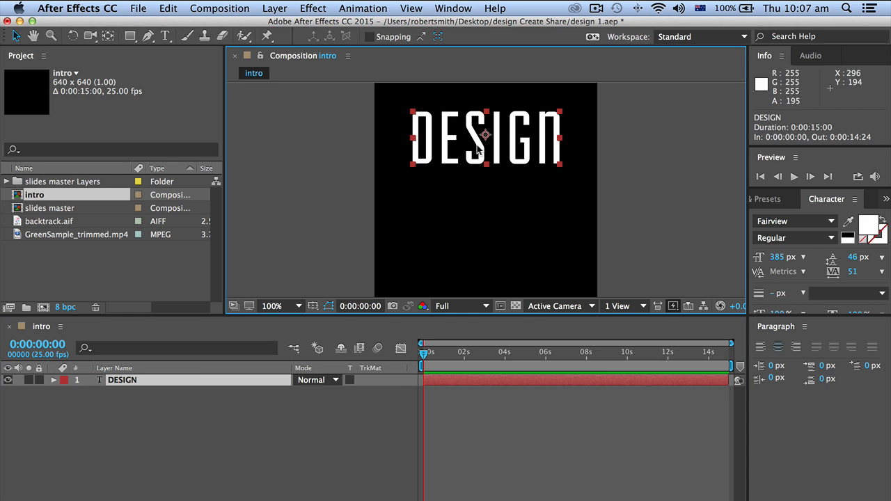
key(super+d)
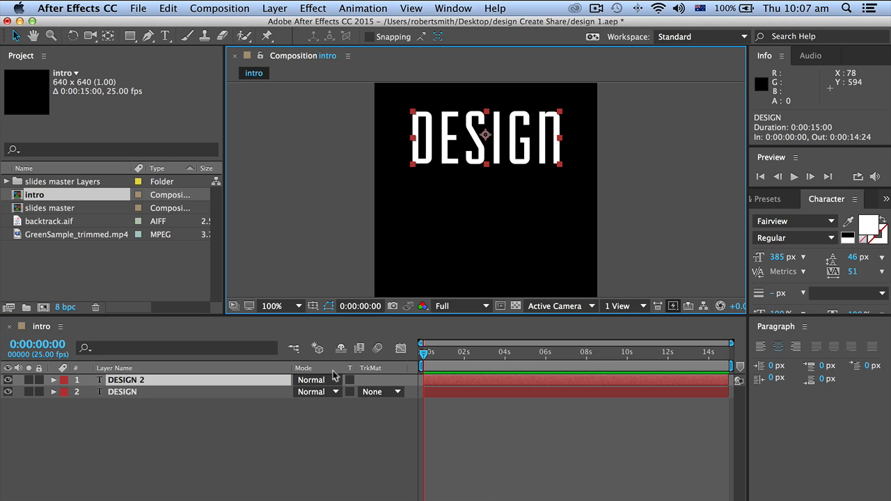
click(125, 394)
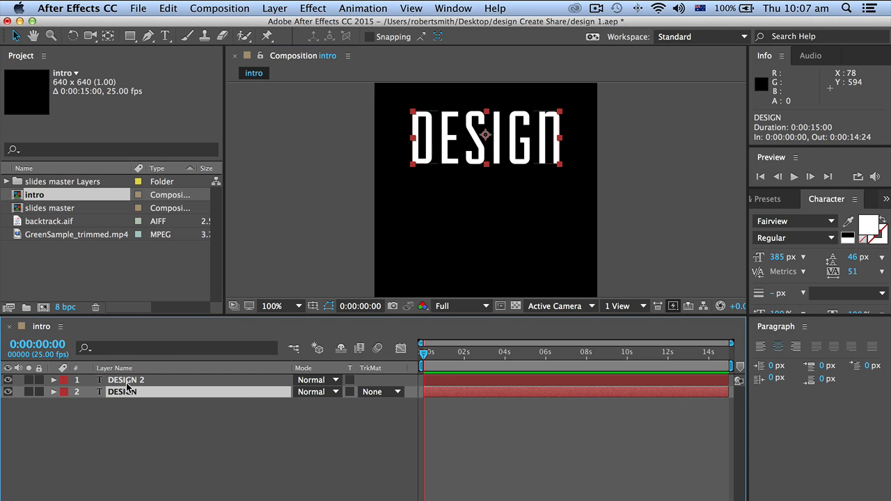
click(496, 146)
drag(496, 147, 493, 198)
Step: Replace the text of the lower DESIGN layer with CREATE and finish the text editing
double_click(487, 200)
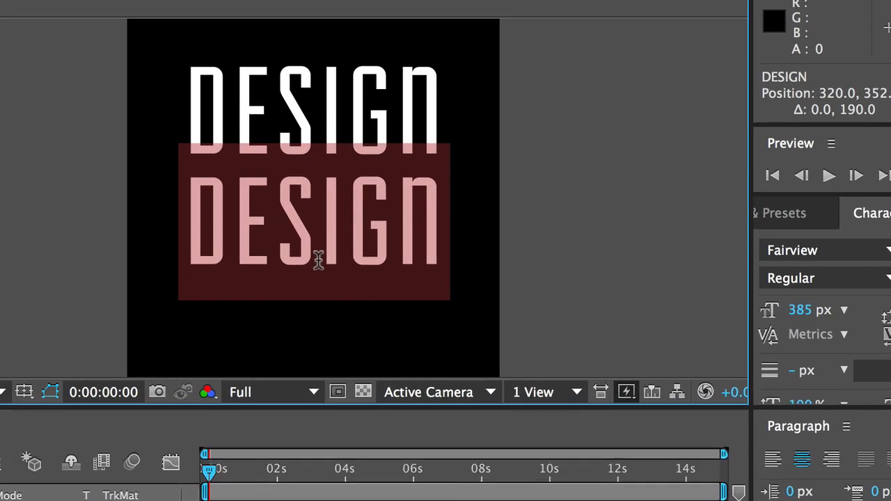
text(CREATE)
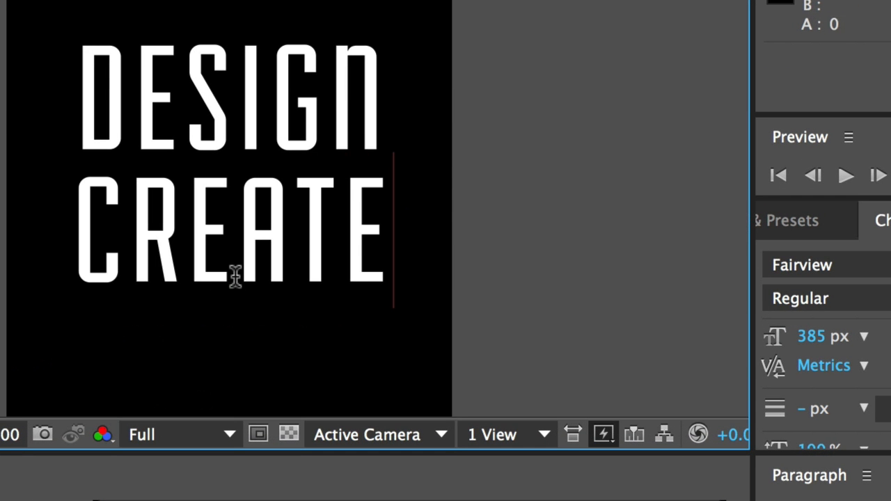
key(Escape)
key(v)
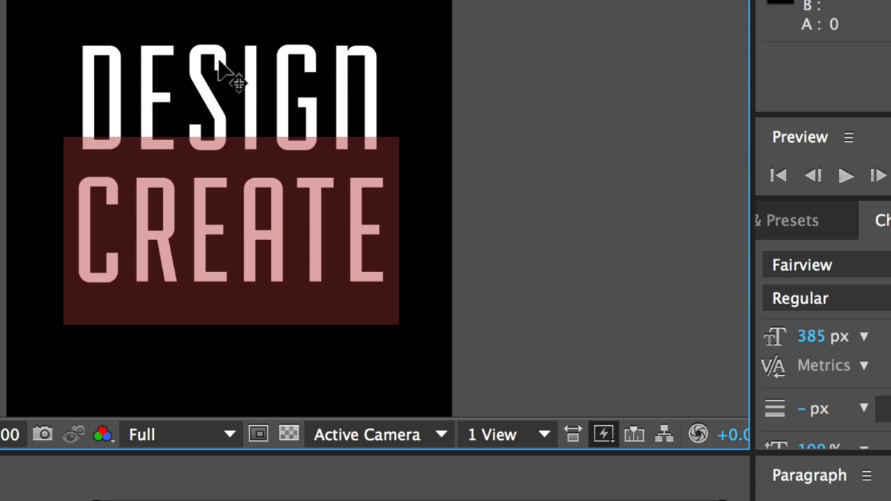
key(ctrl+t)
click(304, 281)
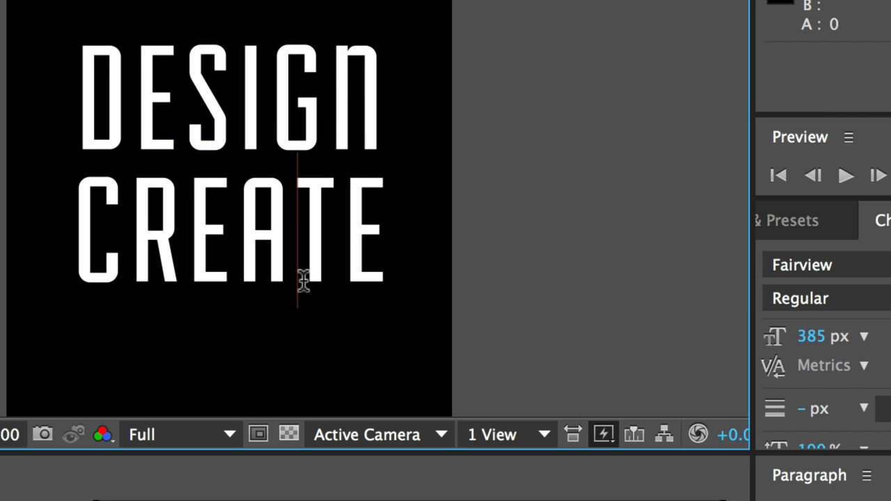
double_click(240, 240)
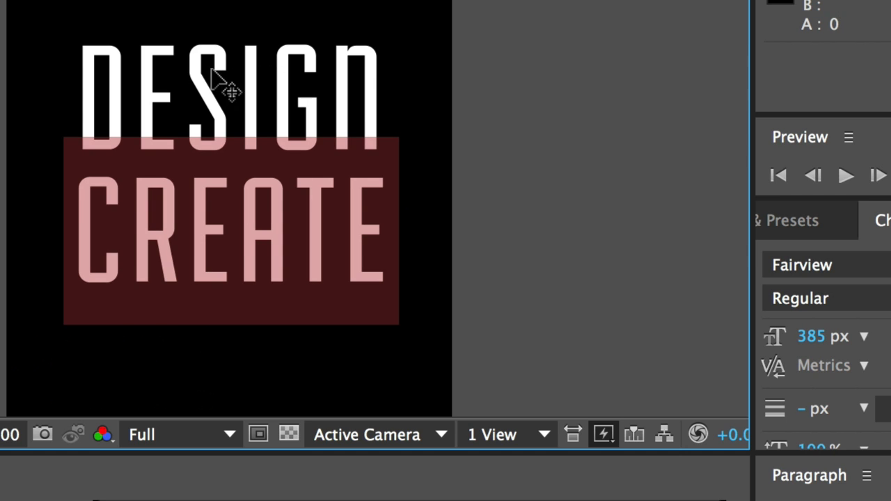
key(Escape)
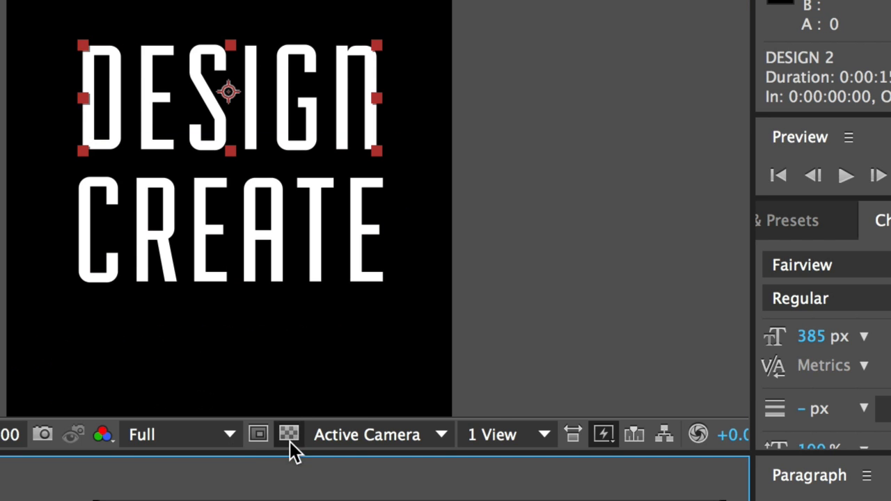
Step: Set the font size of the DESIGN 2 text layer to 400 px
click(809, 337)
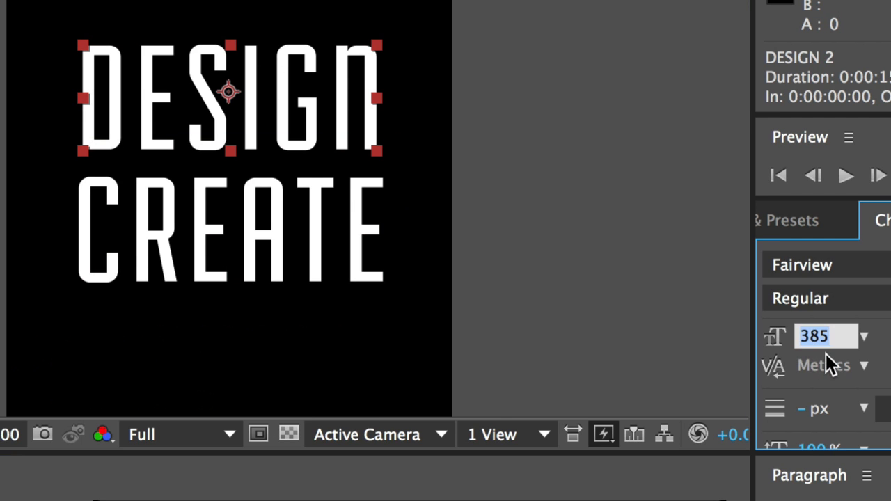
text(400)
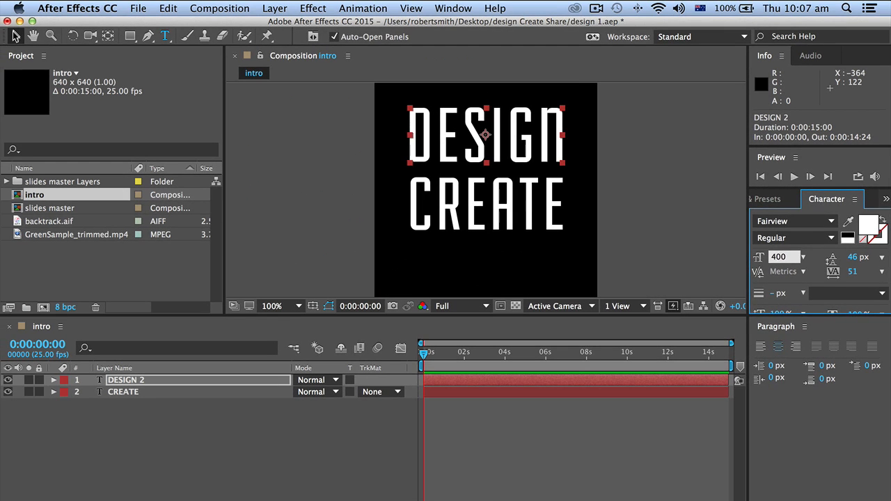
key(Return)
Step: Move the CREATE text up to position 320, 342 and check the layer's Transform properties
drag(259, 224, 259, 219)
drag(485, 199, 486, 197)
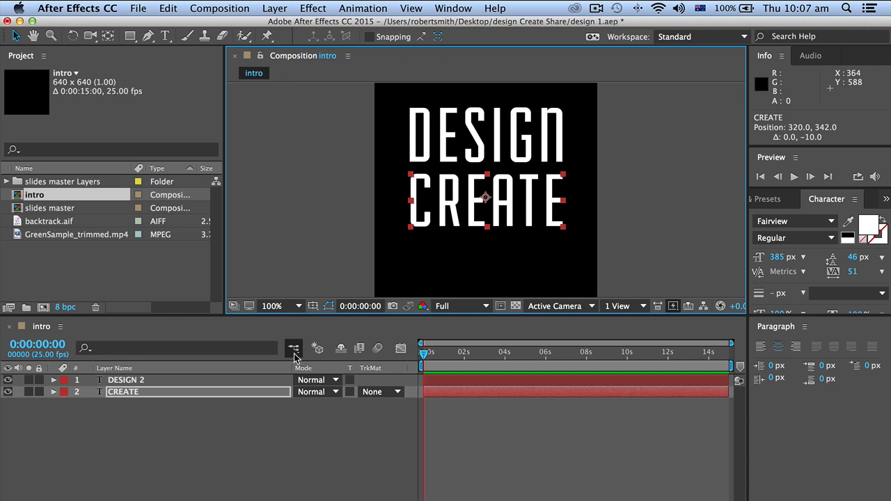
click(53, 392)
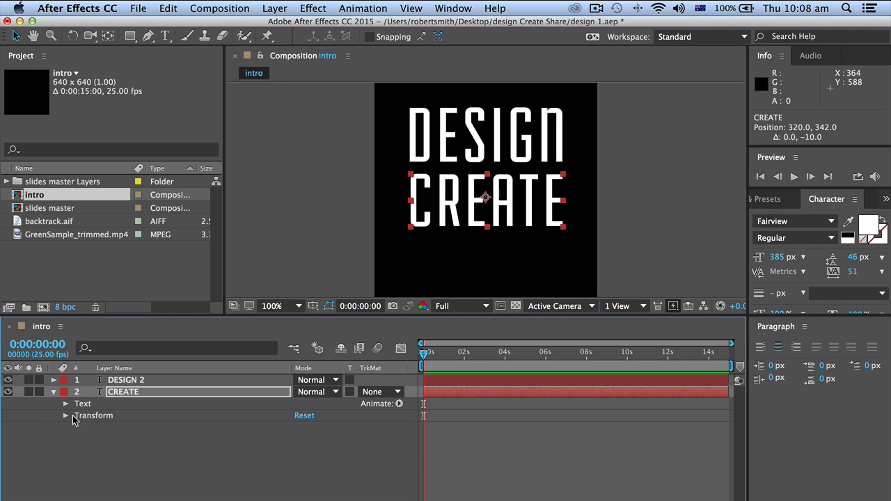
click(65, 416)
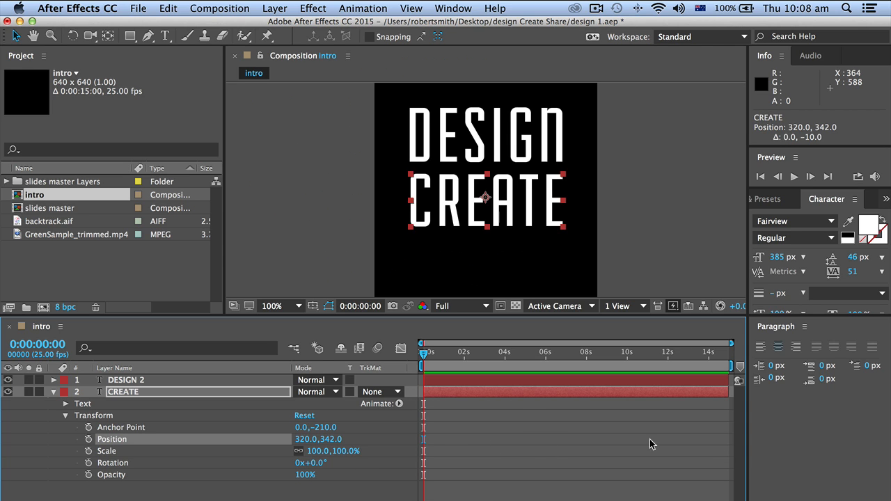
click(52, 392)
click(283, 456)
Step: Duplicate the CREATE layer and move the copy down to position 320, 520 as a third line
click(128, 392)
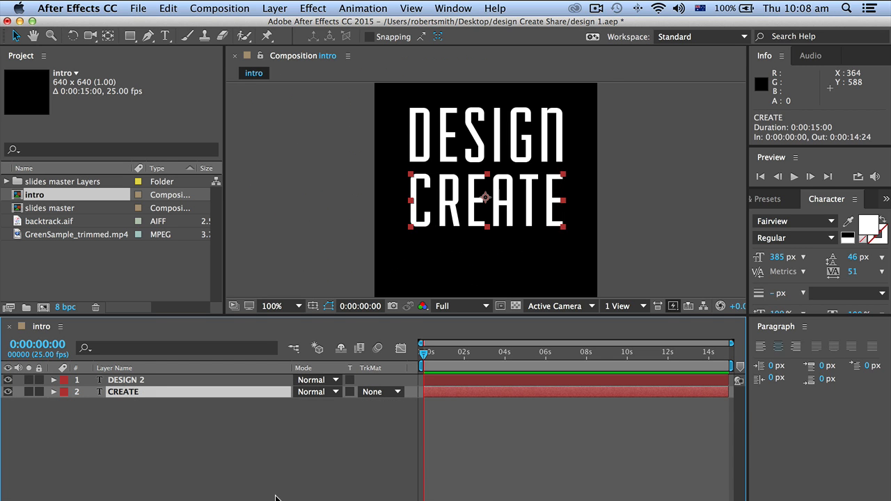
key(super+d)
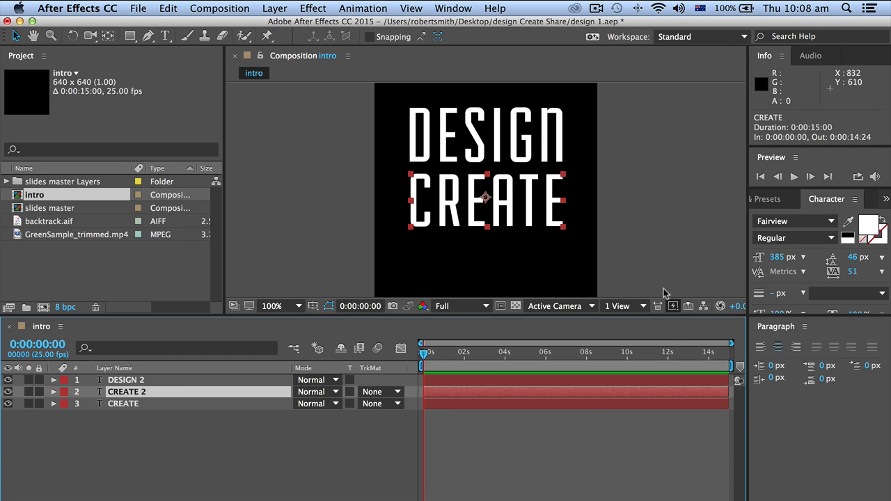
drag(562, 311, 562, 333)
click(507, 210)
drag(505, 210, 477, 271)
Step: Change the third line's text to SHARE and set its font size to 440 px
double_click(479, 272)
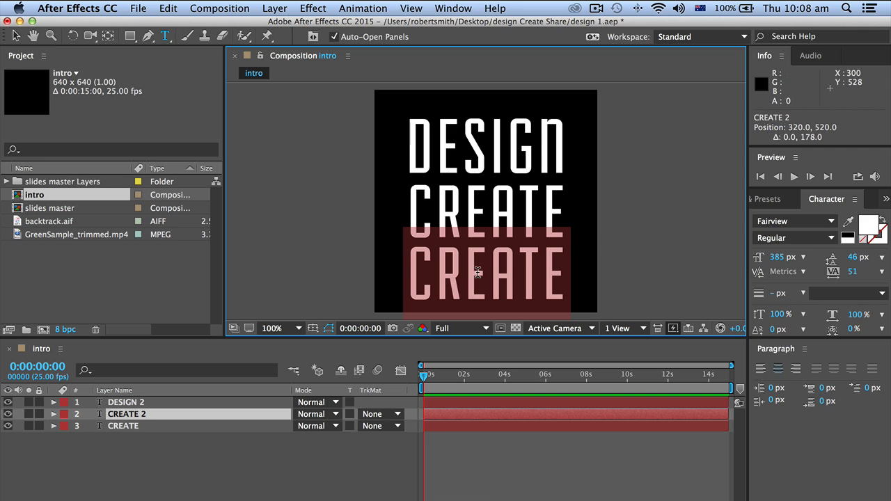
text(SHARE)
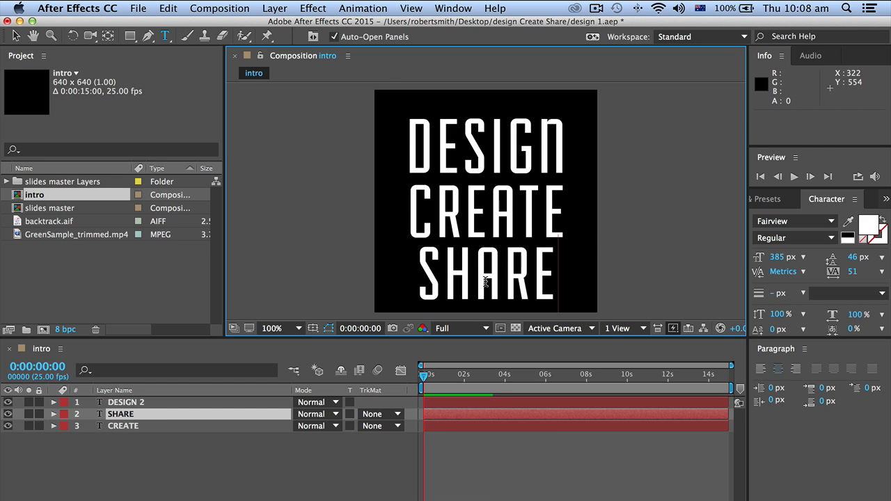
double_click(486, 276)
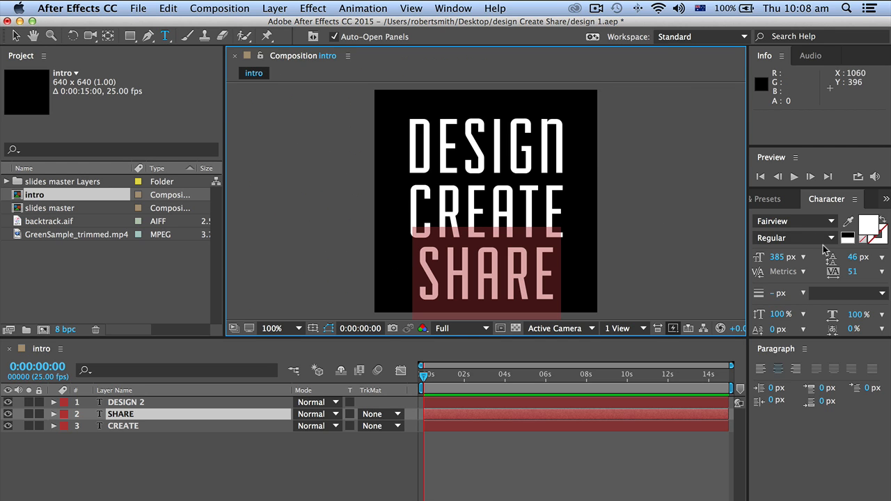
click(777, 257)
text(440)
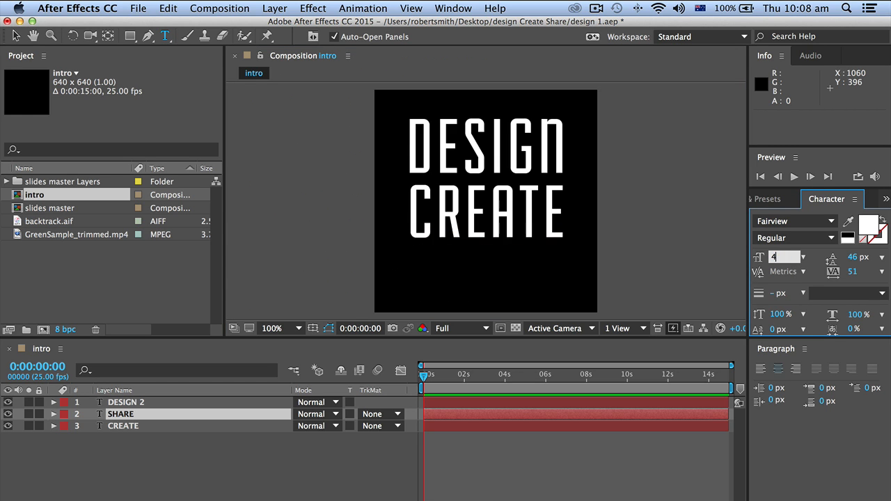
key(Return)
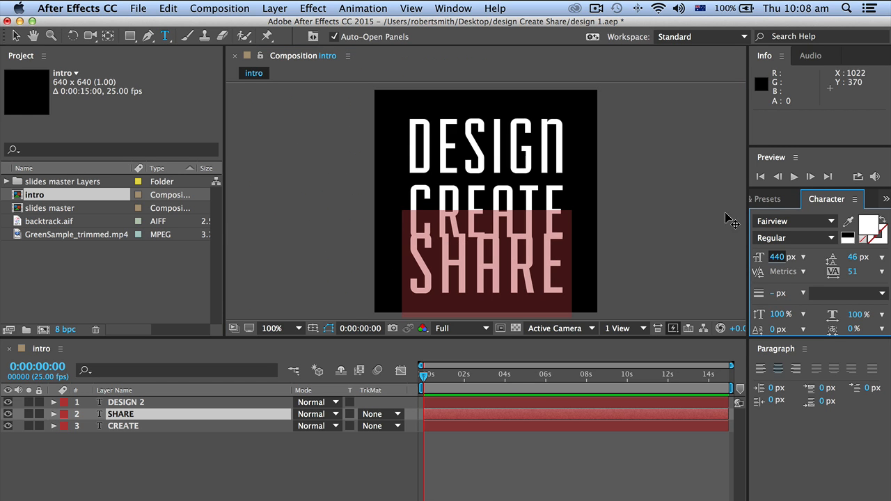
Step: Move the SHARE text down to position 324, 564 so it sits clear below the CREATE line
click(15, 36)
drag(521, 263, 523, 278)
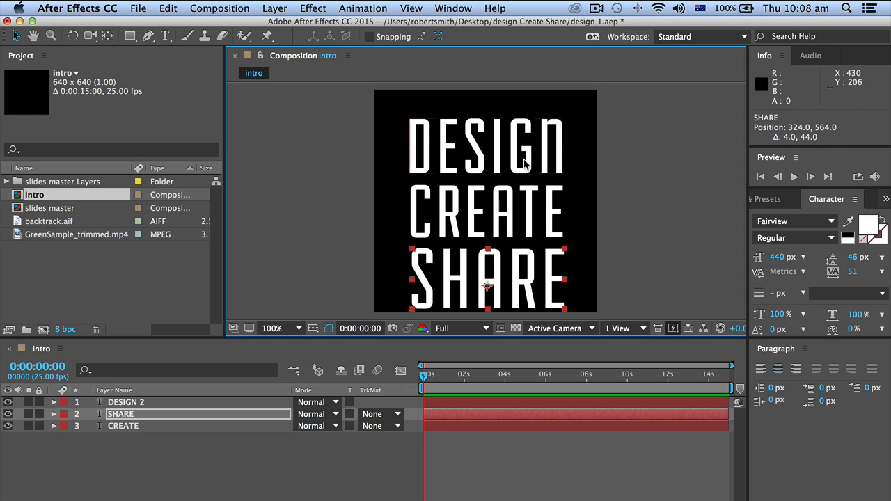
Step: Examine the spacing and edges of the stacked title lines at magnifications up to 400%, ending at 100%
key(comma)
key(comma)
key(comma)
key(comma)
key(comma)
key(period)
key(period)
key(period)
key(period)
key(period)
key(period)
key(period)
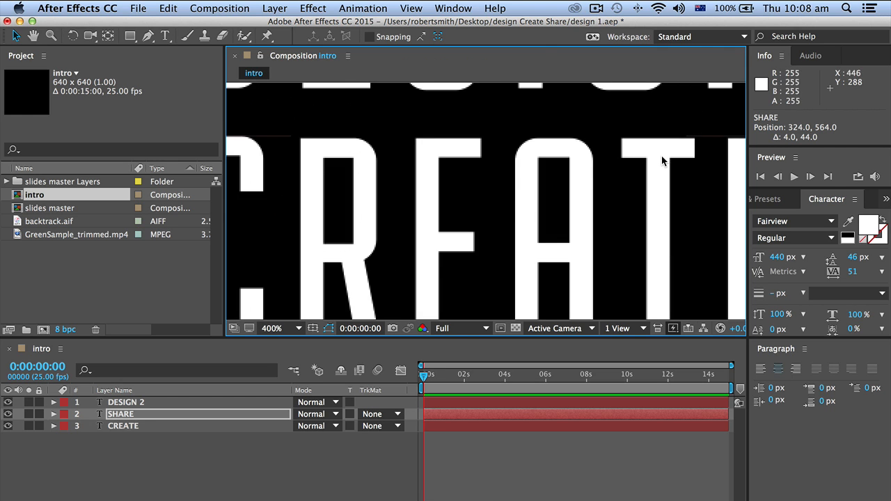
key(comma)
key(comma)
key(comma)
key(comma)
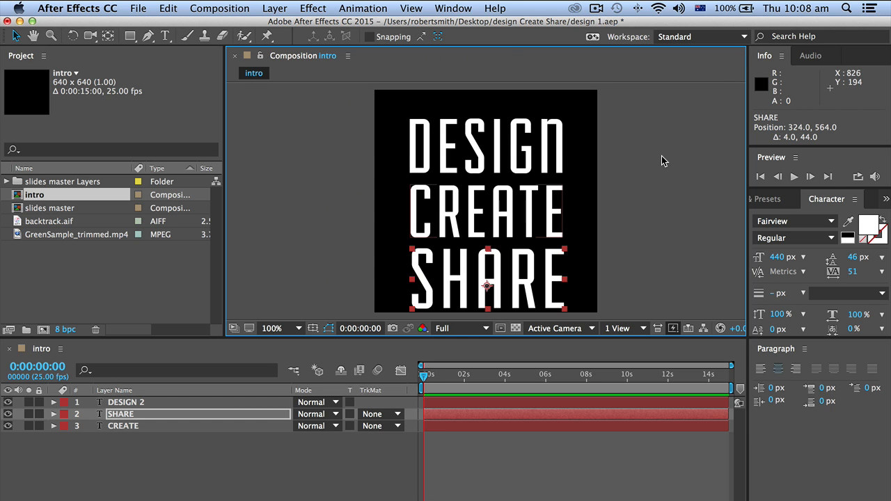
key(h)
mouse_move(649, 172)
mouse_down()
mouse_move(645, 182)
mouse_move(643, 171)
mouse_up()
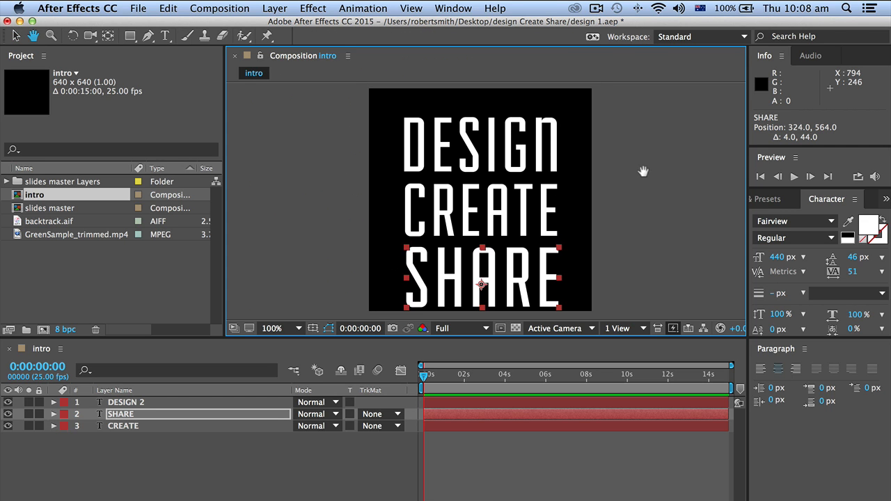
Step: Select the DESIGN, CREATE and SHARE text layers together and nudge them up about 36 px
key(v)
click(487, 154)
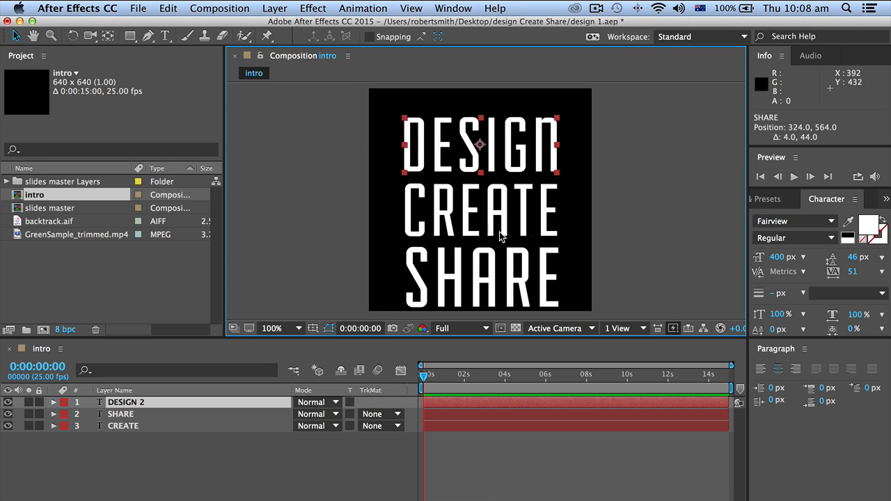
shift+click(501, 212)
shift+click(485, 273)
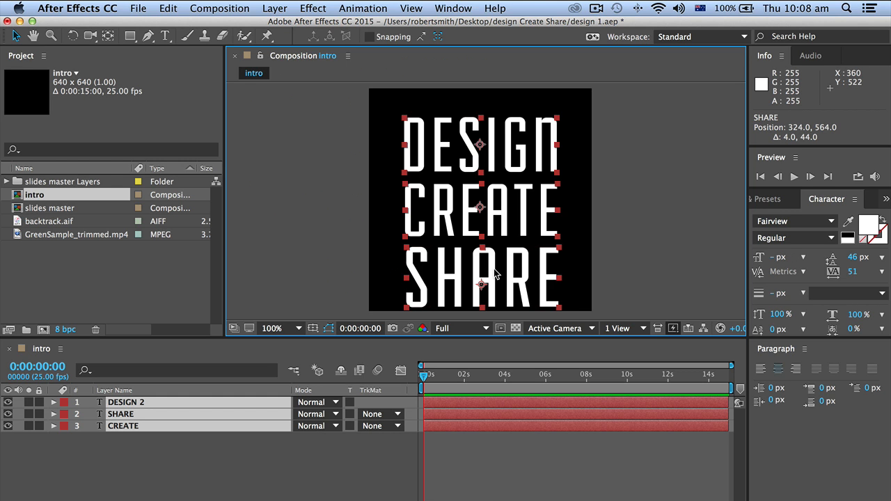
key(shift+Up)
key(shift+Up)
key(Down)
key(Down)
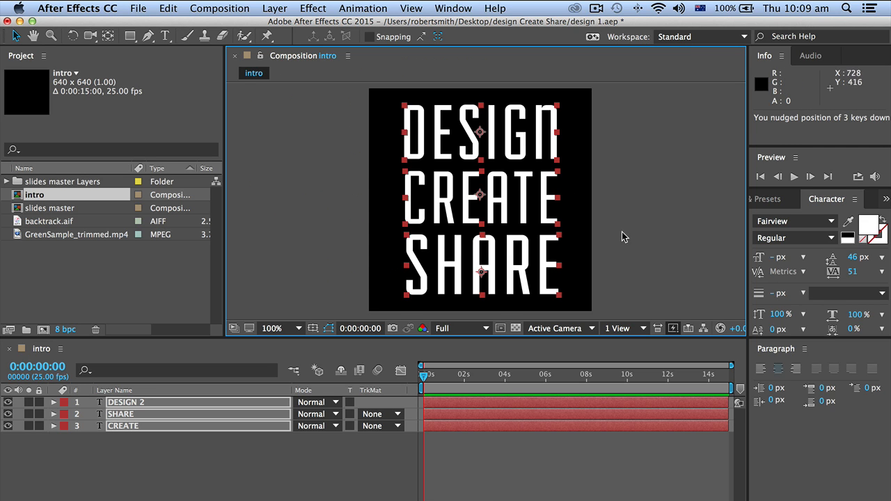
Step: Select only the CREATE text and shift it slightly right to position 324, 306
click(664, 215)
click(531, 199)
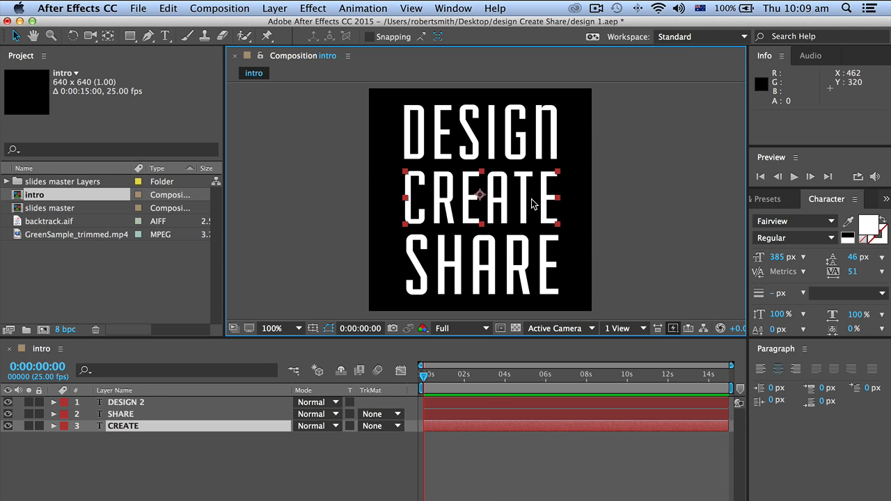
drag(533, 199, 533, 198)
key(Down)
key(Right)
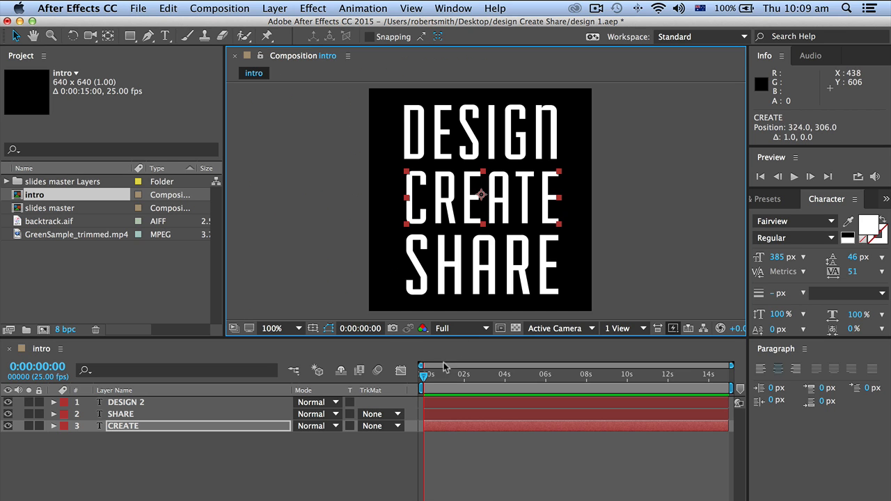
Step: Place the playhead at 0:00:00:00 and activate the Type tool with the CREATE layer still selected
click(423, 377)
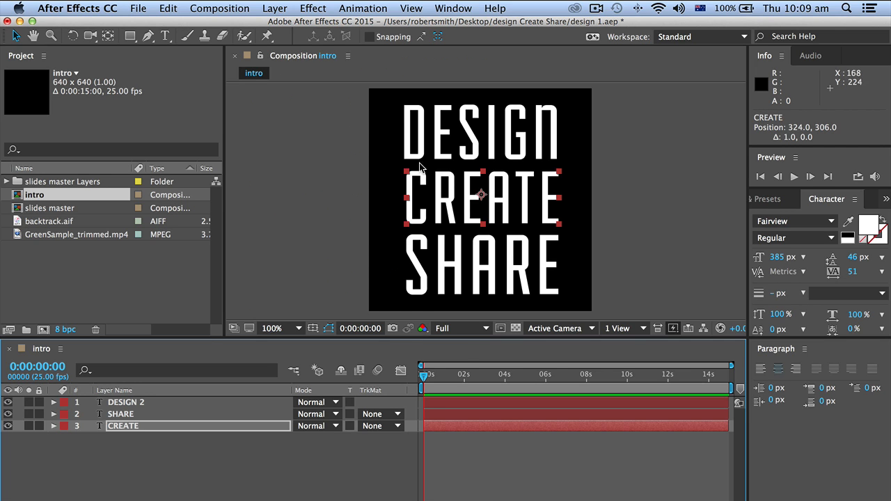
click(165, 36)
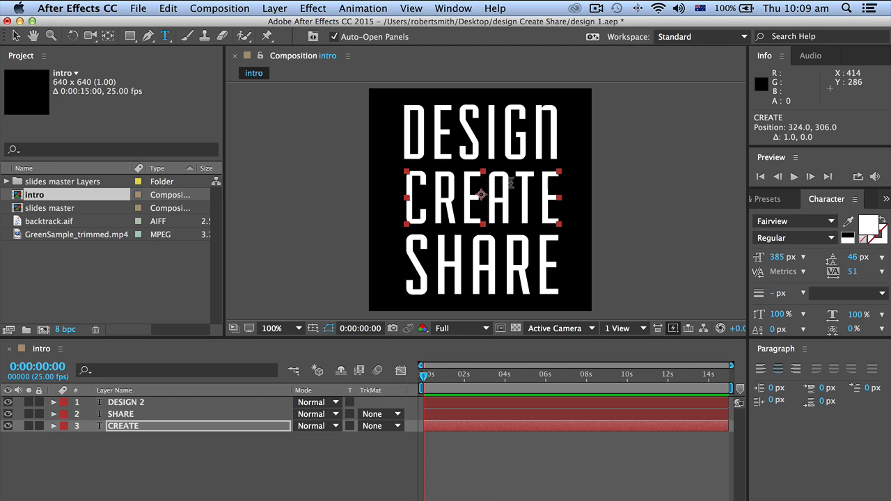